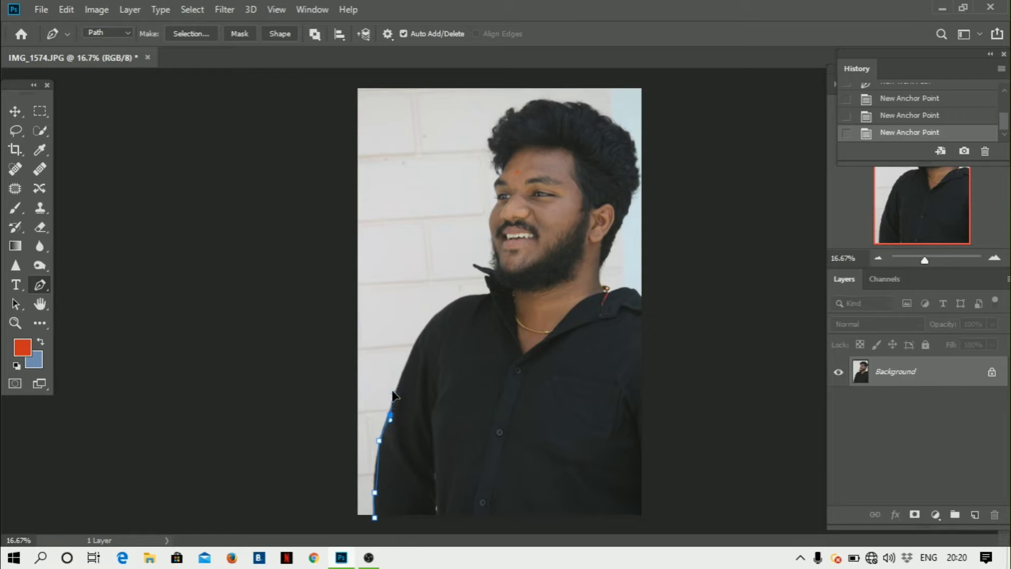
- Continue the Pen tool path up the man's sleeve, over his shoulder to the tip of the raised collar
{"action": "left_click", "coordinate": [410, 358]}
{"action": "mouse_move", "coordinate": [411, 359]}
{"action": "left_mouse_down"}
{"action": "mouse_move", "coordinate": [416, 339]}
{"action": "mouse_move", "coordinate": [413, 360]}
{"action": "left_mouse_up"}
{"action": "left_click", "coordinate": [429, 325]}
{"action": "left_click", "coordinate": [438, 322]}
{"action": "left_click", "coordinate": [444, 318]}
{"action": "key", "text": "ctrl+z"}
{"action": "key", "text": "ctrl+z"}
{"action": "left_click", "coordinate": [452, 303]}
{"action": "left_click", "coordinate": [487, 295]}
{"action": "left_click", "coordinate": [487, 275]}
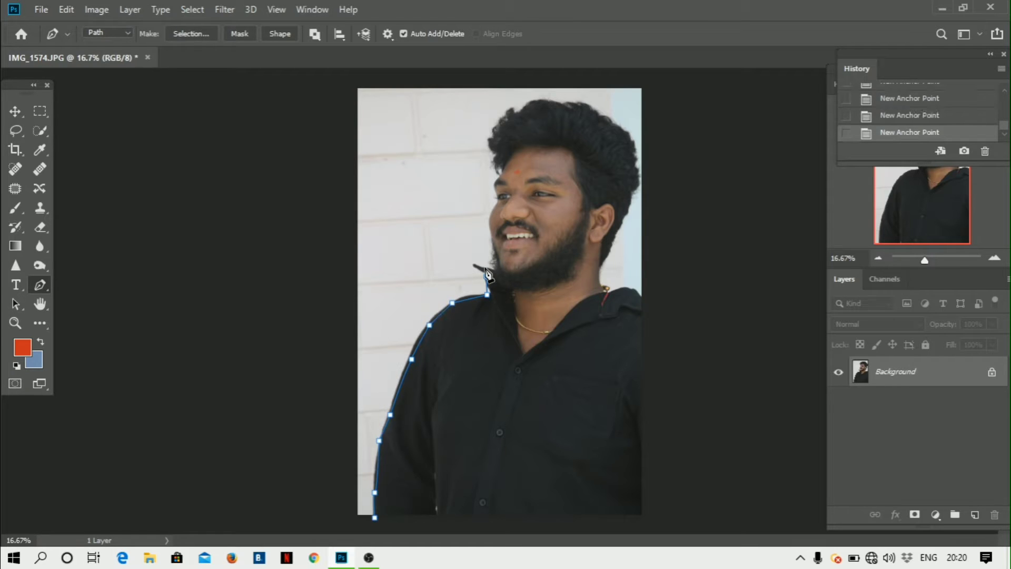
{"action": "left_click", "coordinate": [478, 268]}
- Trace the pen path up the front of the man's face, from the collar to the front of the hair
{"action": "left_click", "coordinate": [490, 265]}
{"action": "left_click", "coordinate": [492, 248]}
{"action": "left_click", "coordinate": [489, 231]}
{"action": "left_click", "coordinate": [488, 215]}
{"action": "left_click", "coordinate": [494, 202]}
{"action": "left_click", "coordinate": [495, 177]}
{"action": "left_click", "coordinate": [492, 165]}
{"action": "left_click", "coordinate": [485, 136]}
- Extend the pen path over the top of the man's hair and down the back of the head
{"action": "left_click", "coordinate": [489, 129]}
{"action": "left_click", "coordinate": [499, 119]}
{"action": "left_click", "coordinate": [516, 104]}
{"action": "left_click", "coordinate": [530, 100]}
{"action": "left_click", "coordinate": [549, 99]}
{"action": "left_click", "coordinate": [566, 106]}
{"action": "left_click", "coordinate": [585, 100]}
{"action": "left_click", "coordinate": [594, 106]}
{"action": "left_click", "coordinate": [598, 119]}
{"action": "left_click", "coordinate": [612, 116]}
{"action": "left_click", "coordinate": [617, 122]}
{"action": "left_click", "coordinate": [634, 138]}
{"action": "left_click", "coordinate": [635, 158]}
{"action": "left_click", "coordinate": [639, 181]}
{"action": "left_click", "coordinate": [634, 192]}
- Trace the back of the neck and the rear collar, then close the path along the photo's edges
{"action": "left_click", "coordinate": [628, 214]}
{"action": "left_click", "coordinate": [608, 259]}
{"action": "left_click", "coordinate": [602, 274]}
{"action": "left_click", "coordinate": [602, 280]}
{"action": "left_click", "coordinate": [612, 291]}
{"action": "left_click", "coordinate": [625, 284]}
{"action": "left_click", "coordinate": [632, 284]}
{"action": "left_click", "coordinate": [641, 299]}
{"action": "left_click", "coordinate": [642, 513]}
{"action": "left_click", "coordinate": [375, 517]}
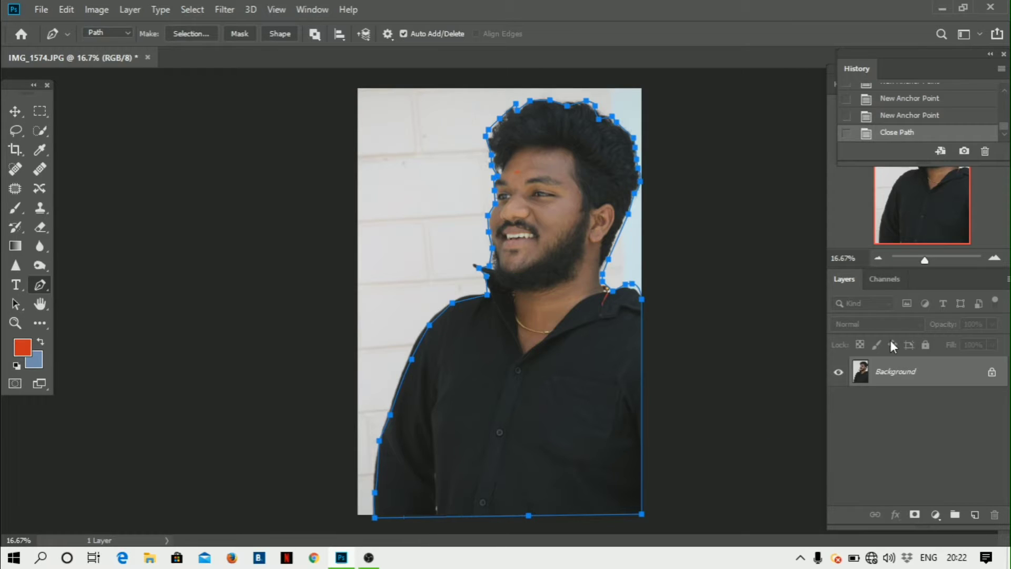
- Convert the closed path into a new anti-aliased selection with a 0.5 pixel feather radius
{"action": "right_click", "coordinate": [545, 349]}
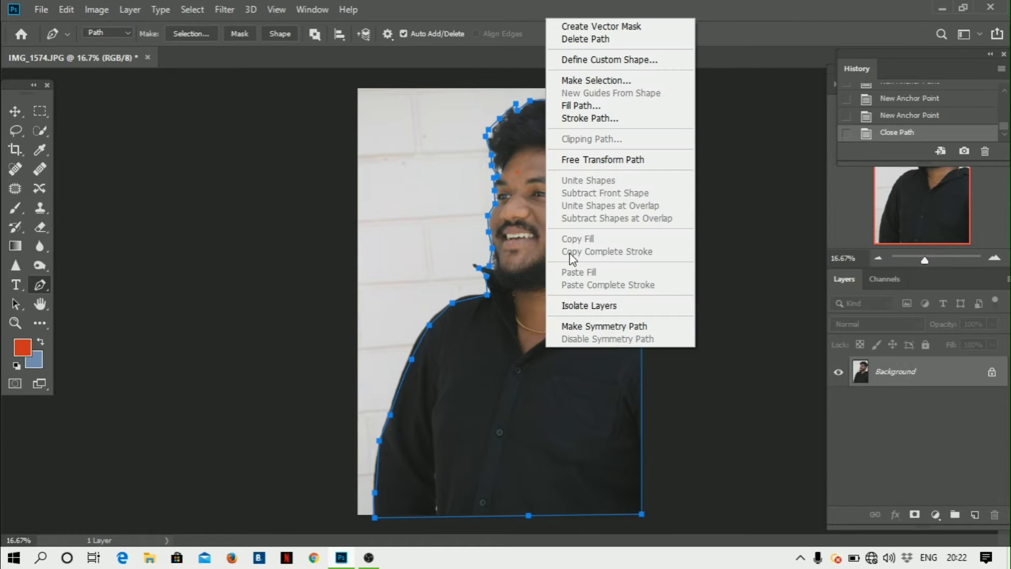
{"action": "left_click", "coordinate": [575, 80]}
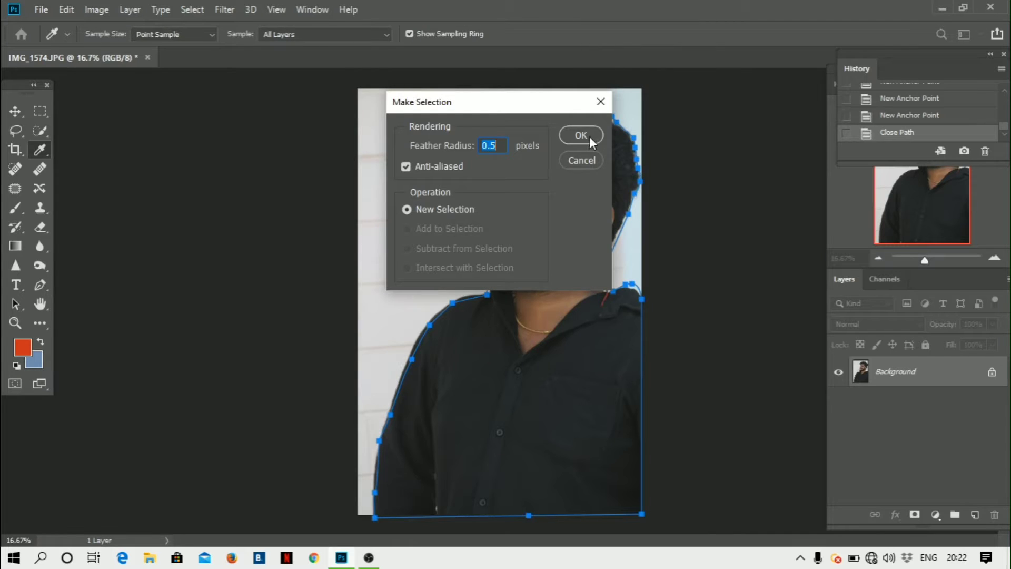
{"action": "left_click", "coordinate": [586, 138]}
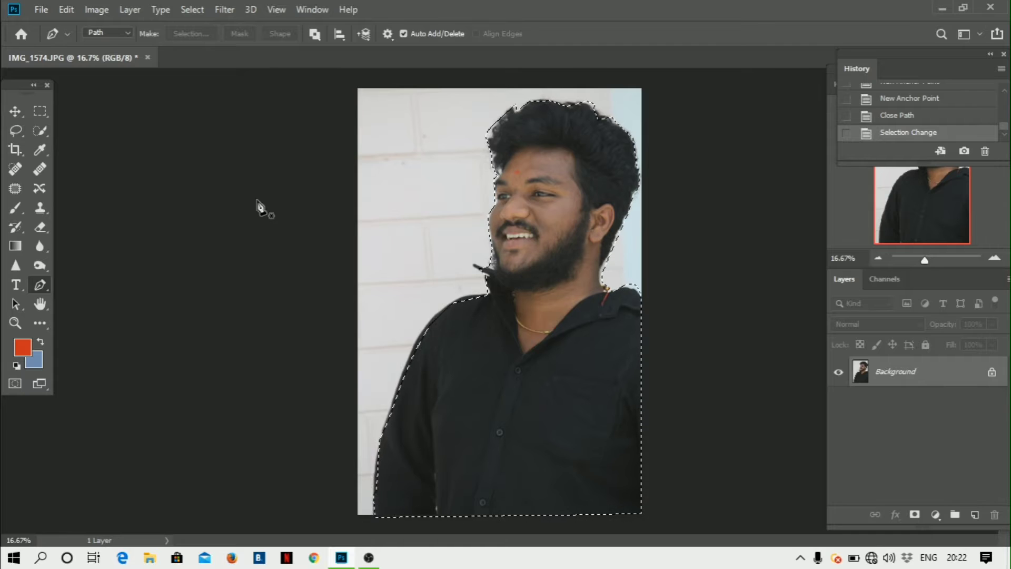
- Refine the selection in Select and Mask by brushing the edges at the neck and the front hair
{"action": "left_click", "coordinate": [38, 129]}
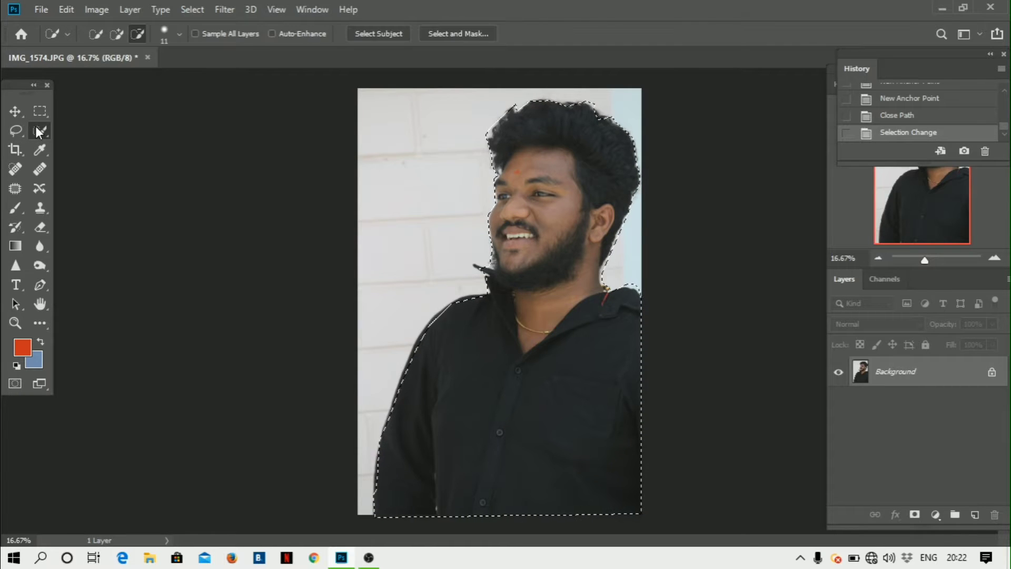
{"action": "right_click", "coordinate": [533, 278]}
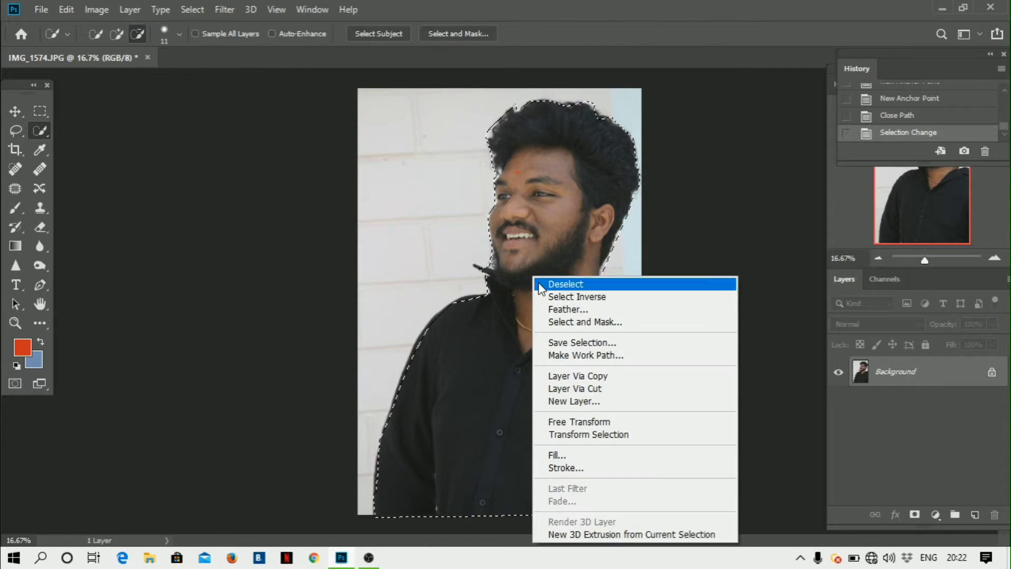
{"action": "left_click", "coordinate": [574, 317]}
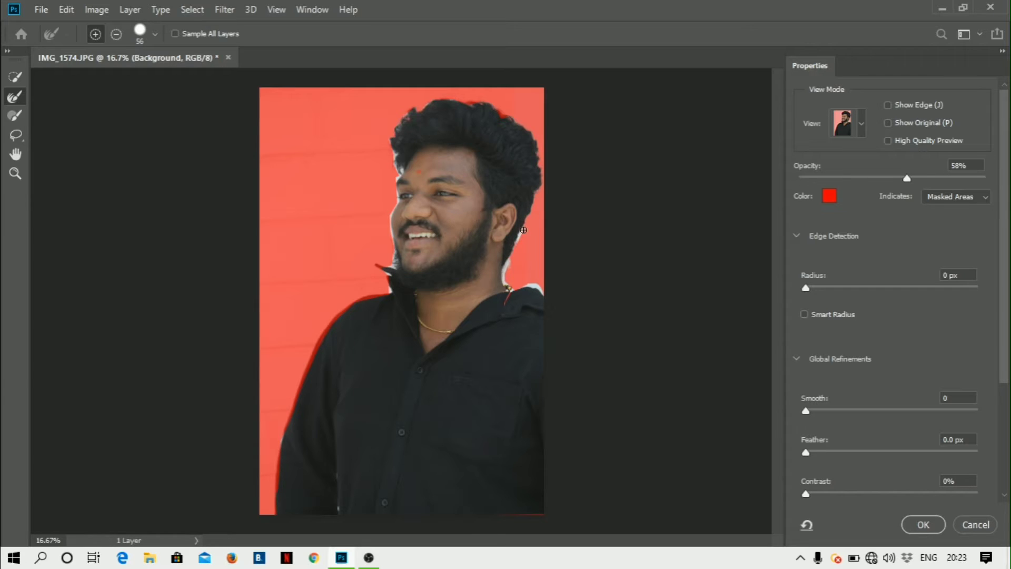
{"action": "left_click_drag", "start_coordinate": [503, 277], "coordinate": [505, 278]}
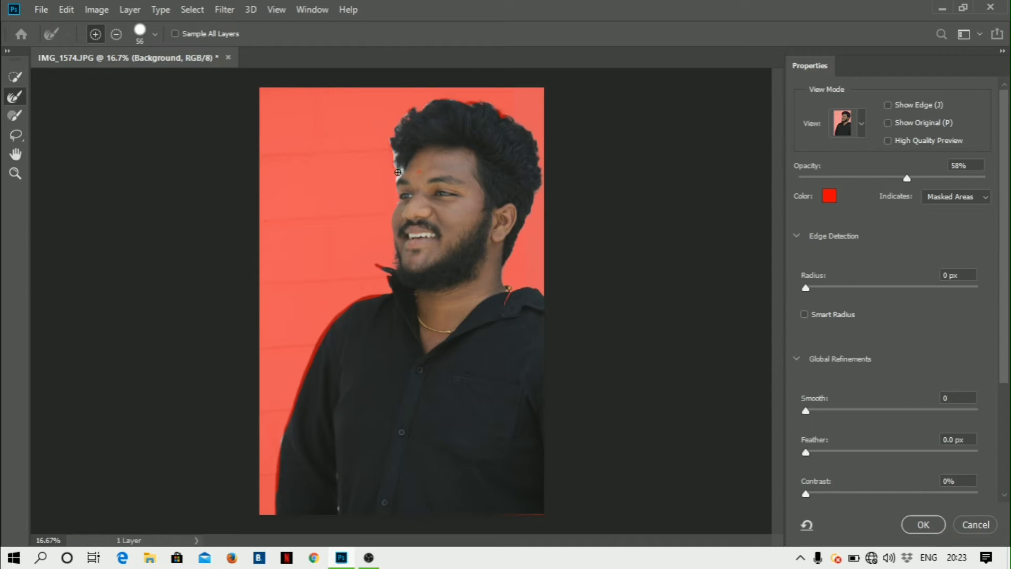
{"action": "left_click_drag", "start_coordinate": [401, 168], "coordinate": [393, 156]}
{"action": "left_click", "coordinate": [394, 148]}
- Set the selection's Smooth refinement to 100 and apply Select and Mask
{"action": "left_click", "coordinate": [974, 411]}
{"action": "key", "text": "Return"}
{"action": "left_click", "coordinate": [916, 524]}
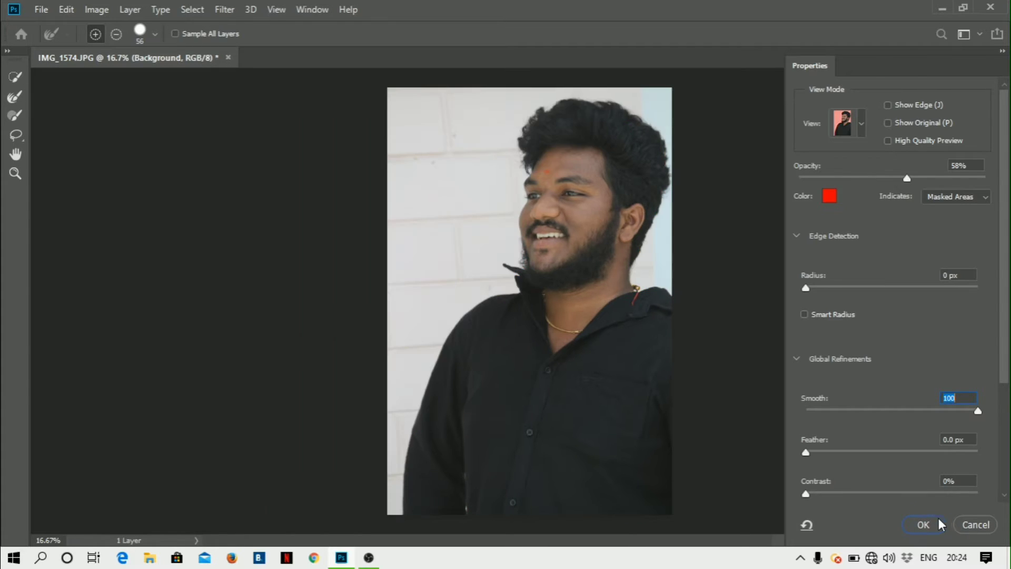
- Cut the selected man onto a new layer and check the cutout by hiding and showing the Background layer
{"action": "right_click", "coordinate": [526, 348]}
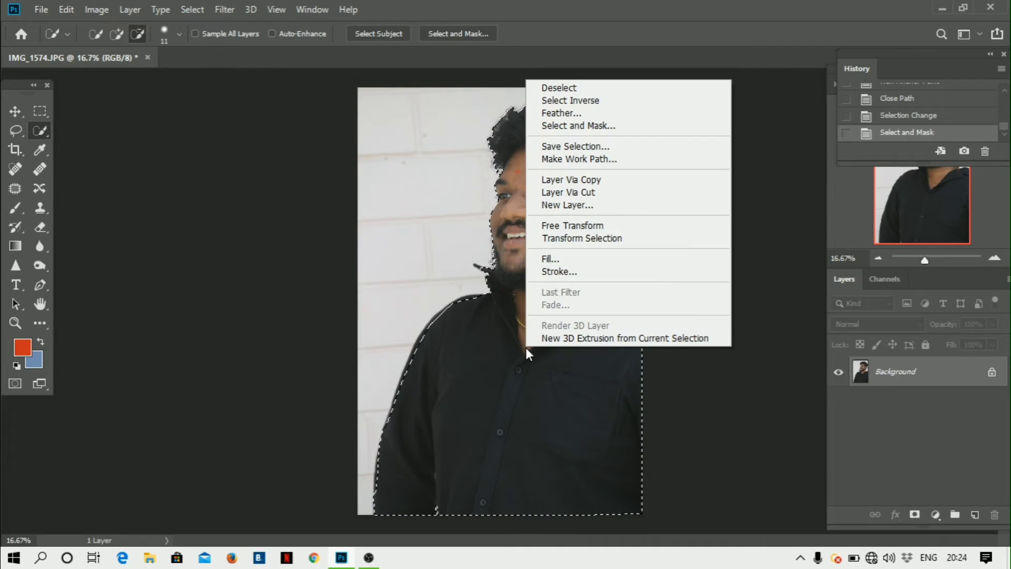
{"action": "left_click", "coordinate": [581, 193]}
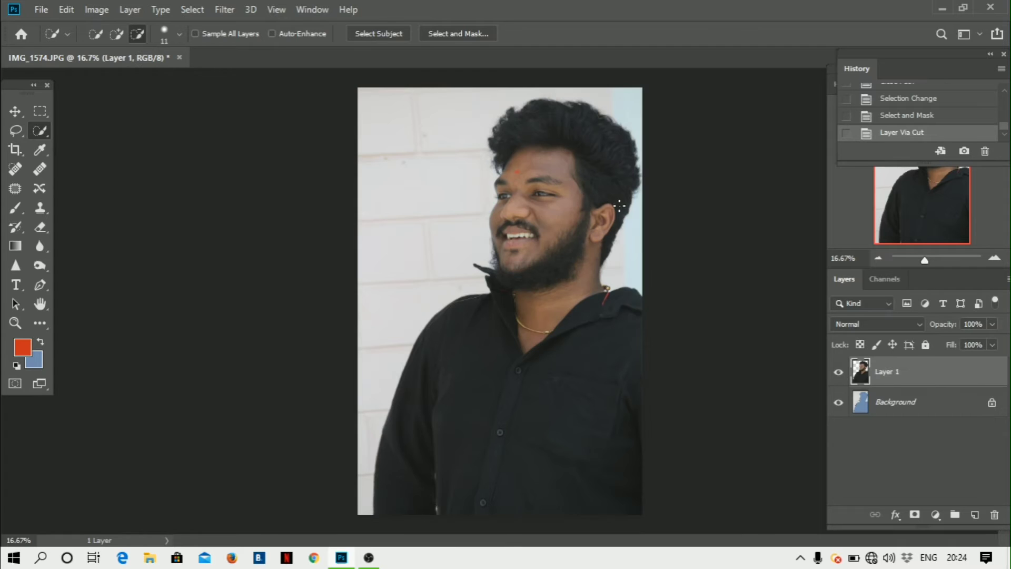
{"action": "left_click", "coordinate": [838, 402]}
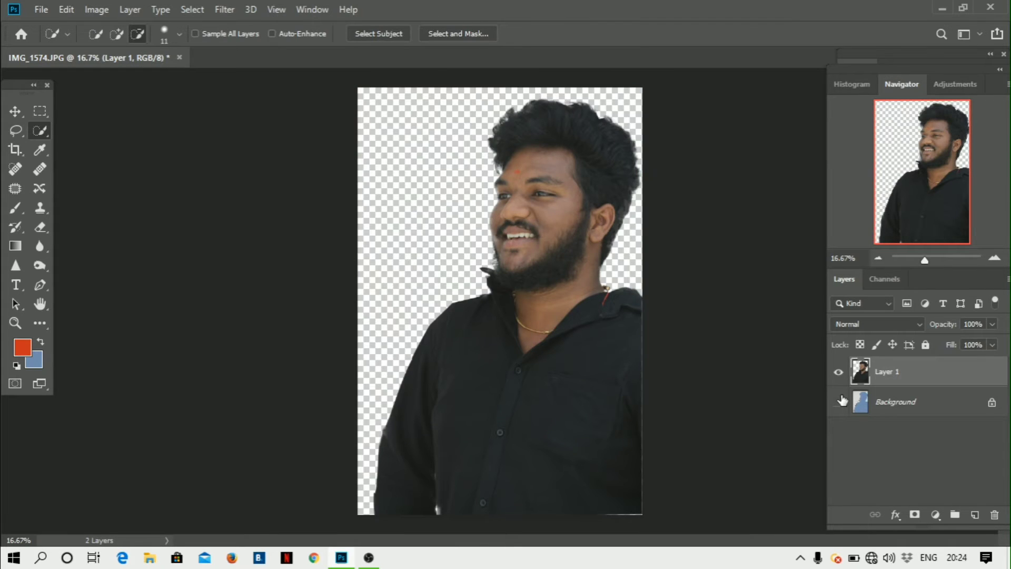
{"action": "left_click", "coordinate": [839, 401]}
{"action": "left_click", "coordinate": [839, 401]}
{"action": "left_click", "coordinate": [839, 402]}
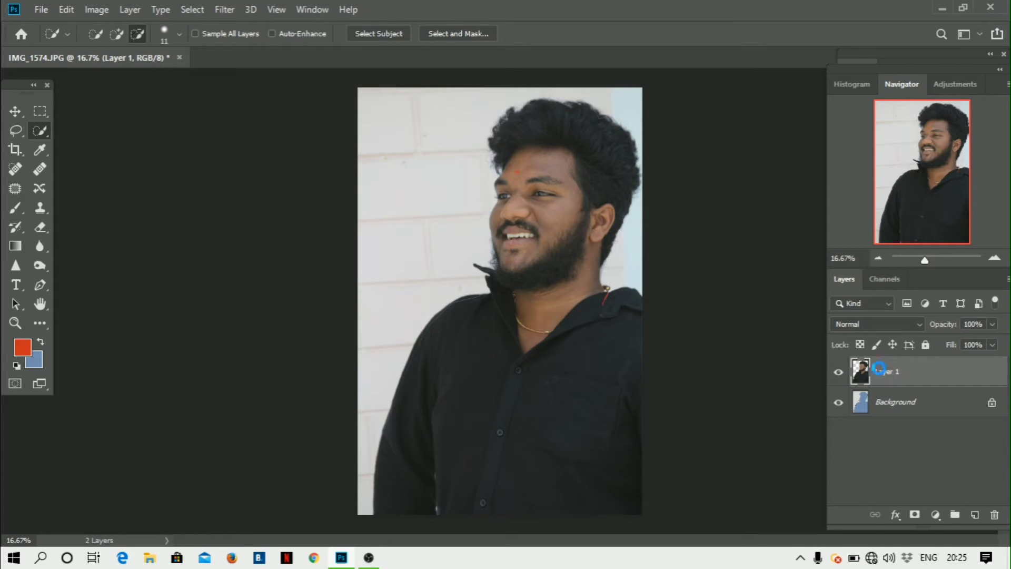
- Open the green field and sky image and copy it into the IMG_1574.JPG document as a new layer
{"action": "key", "text": "ctrl+o"}
{"action": "left_click", "coordinate": [15, 112]}
{"action": "left_click", "coordinate": [39, 62]}
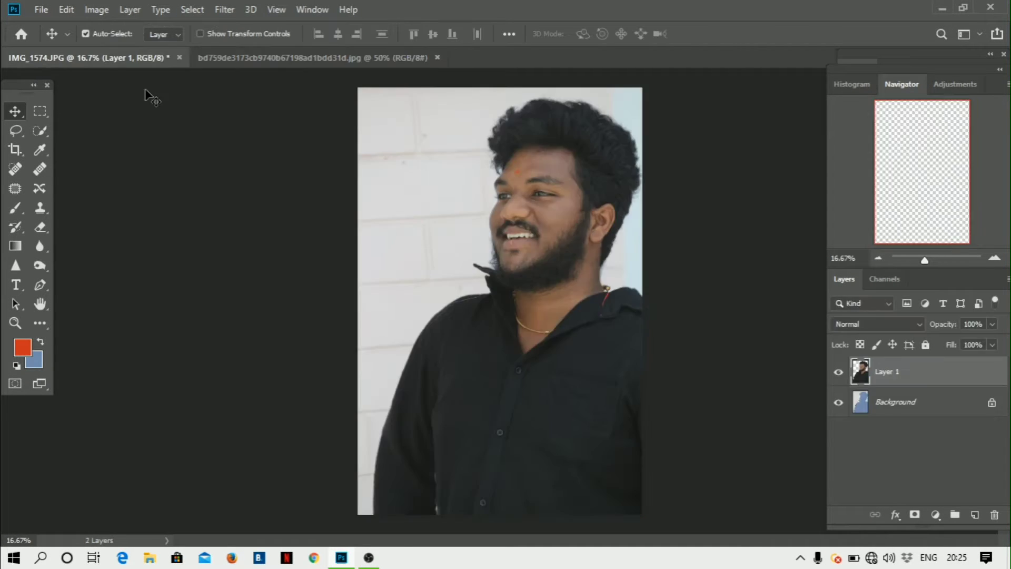
{"action": "left_click_drag", "start_coordinate": [263, 58], "coordinate": [609, 132]}
{"action": "left_click_drag", "start_coordinate": [665, 281], "coordinate": [385, 254]}
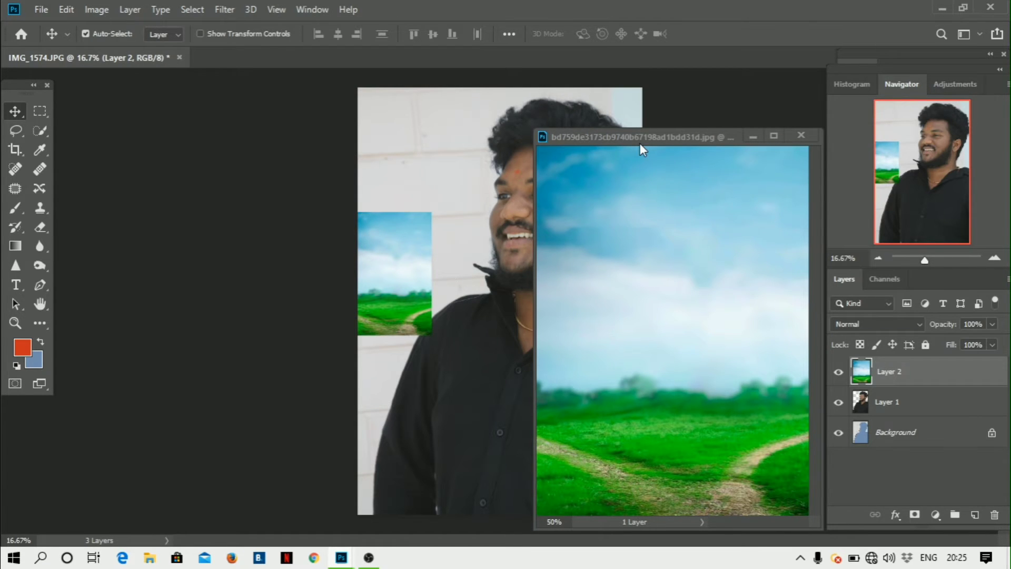
{"action": "left_click_drag", "start_coordinate": [638, 137], "coordinate": [323, 61]}
{"action": "left_click", "coordinate": [110, 62]}
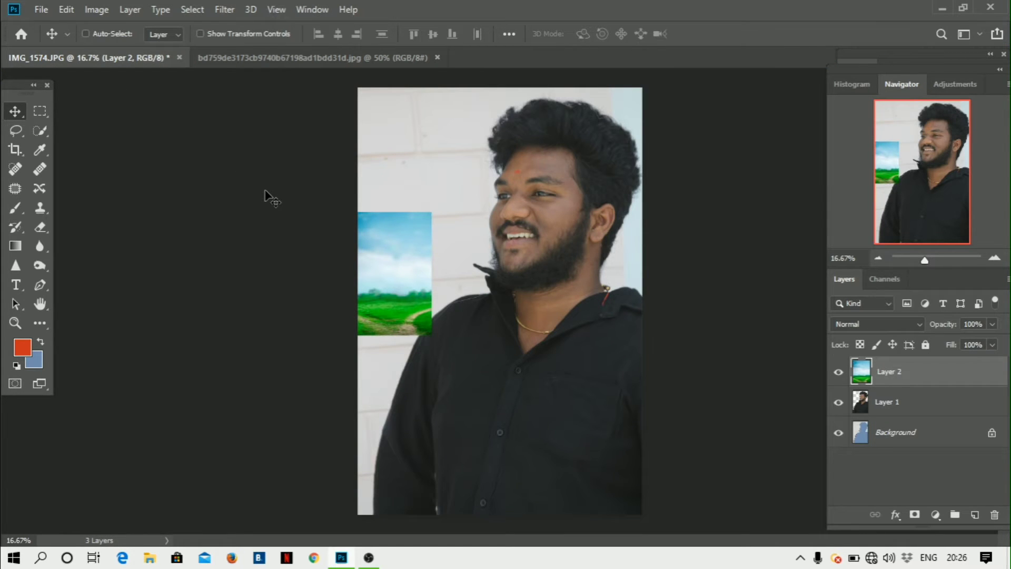
- Scale the landscape layer to 397.46% and position it to cover the whole canvas
{"action": "key", "text": "ctrl+t"}
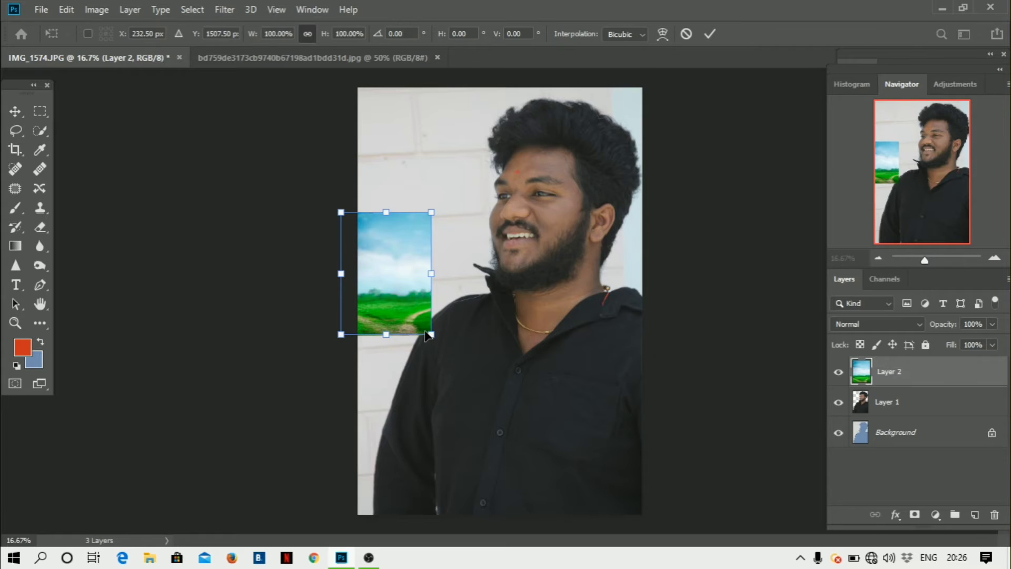
{"action": "left_click_drag", "start_coordinate": [430, 336], "coordinate": [675, 565]}
{"action": "left_click_drag", "start_coordinate": [541, 435], "coordinate": [555, 303]}
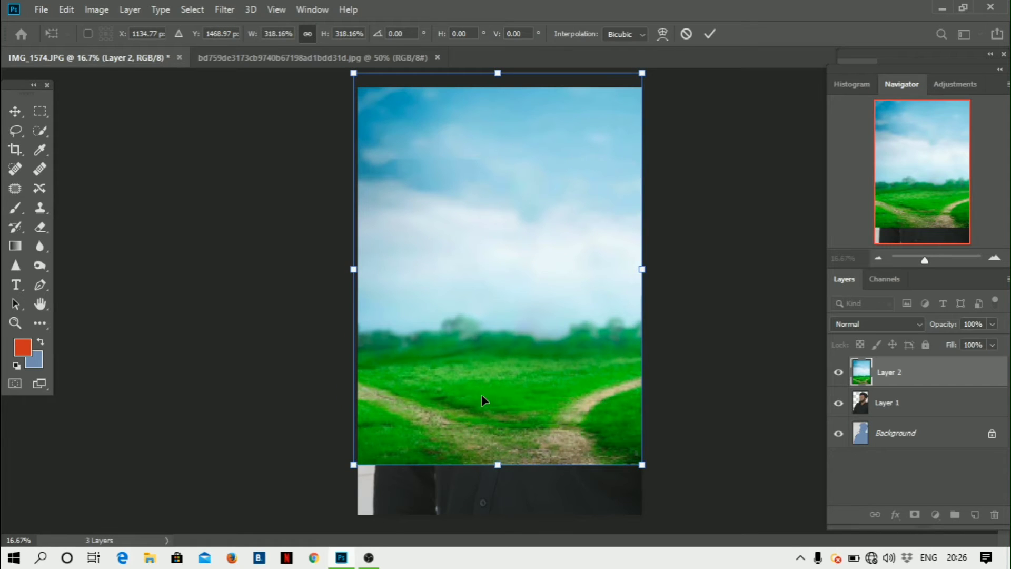
{"action": "left_click_drag", "start_coordinate": [496, 462], "coordinate": [501, 562]}
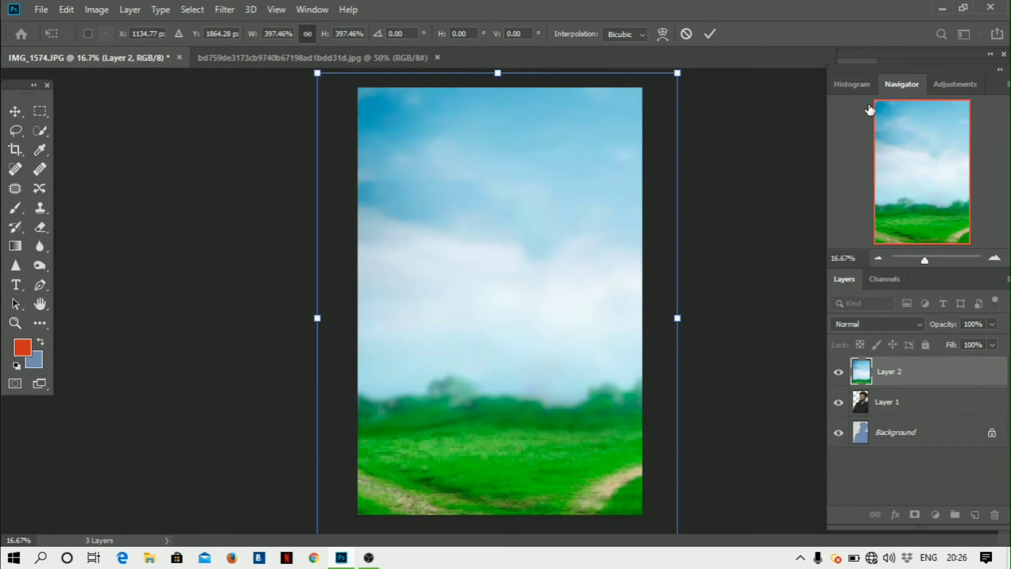
{"action": "key", "text": "Return"}
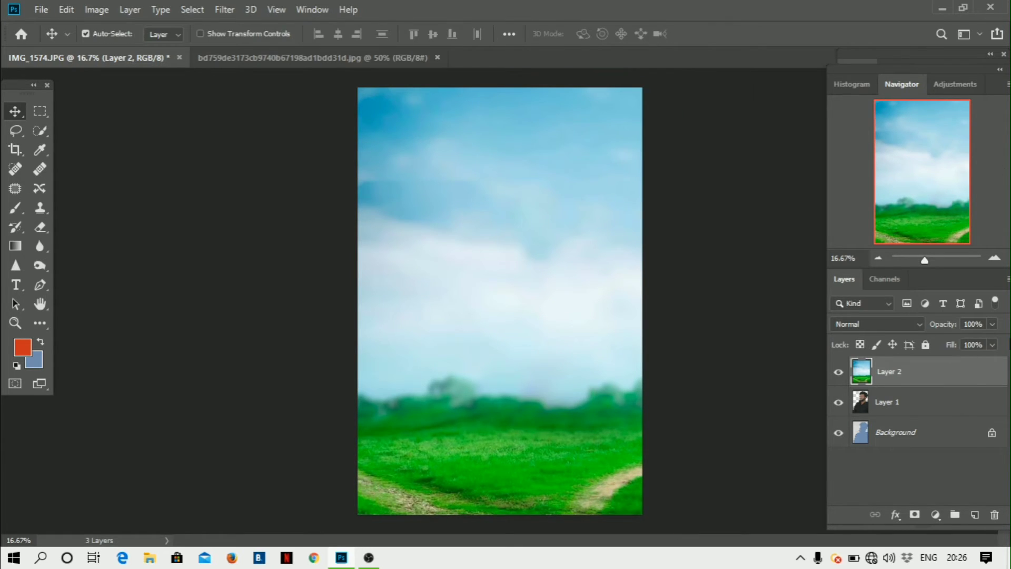
- Move the landscape layer directly below the cut-out man's layer and compare the composite with it hidden and shown
{"action": "left_click_drag", "start_coordinate": [900, 378], "coordinate": [915, 420]}
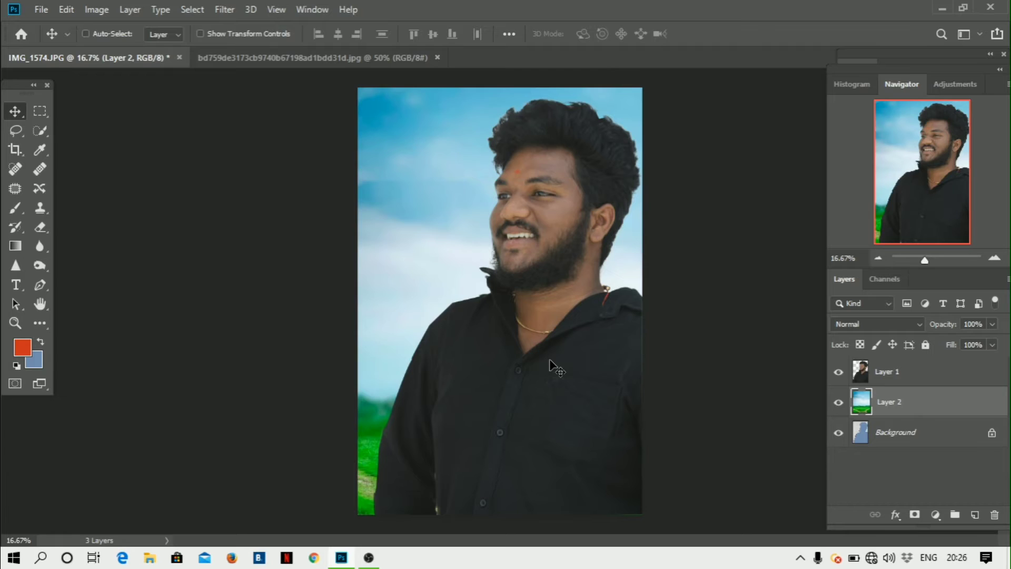
{"action": "key", "text": "ctrl+minus"}
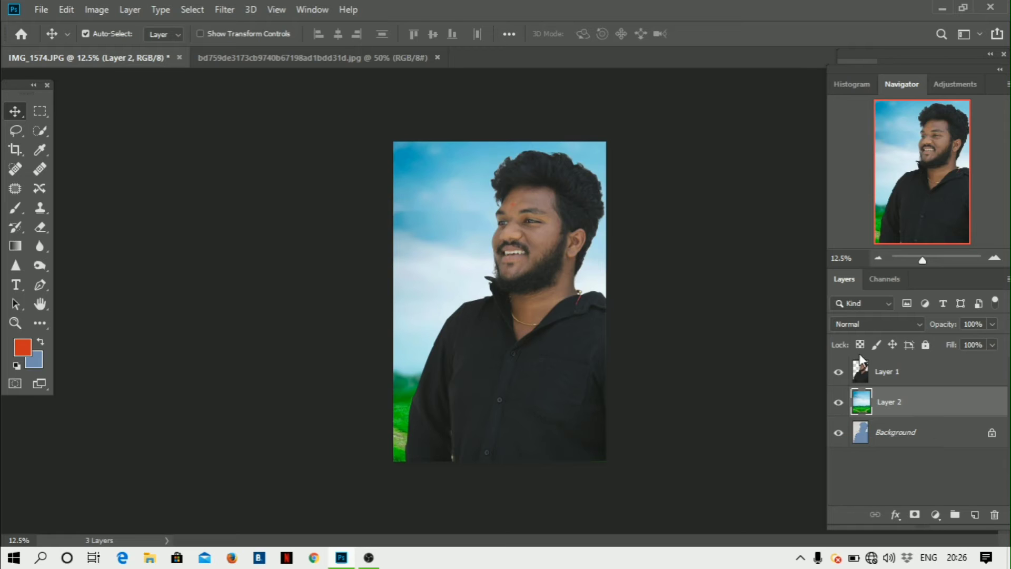
{"action": "left_click", "coordinate": [838, 403]}
{"action": "left_click", "coordinate": [839, 402]}
{"action": "left_click", "coordinate": [42, 282]}
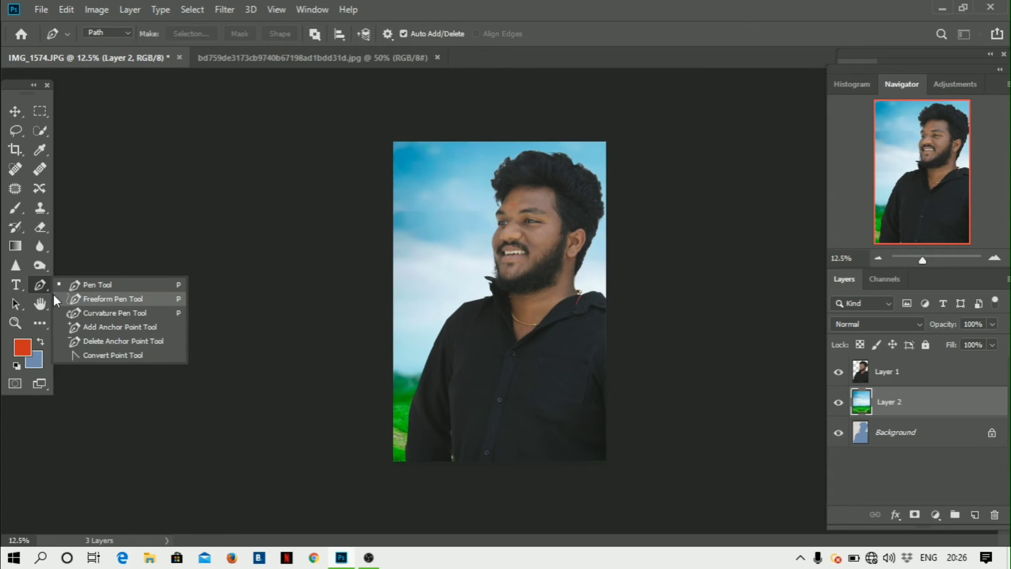
{"action": "left_click", "coordinate": [30, 288]}
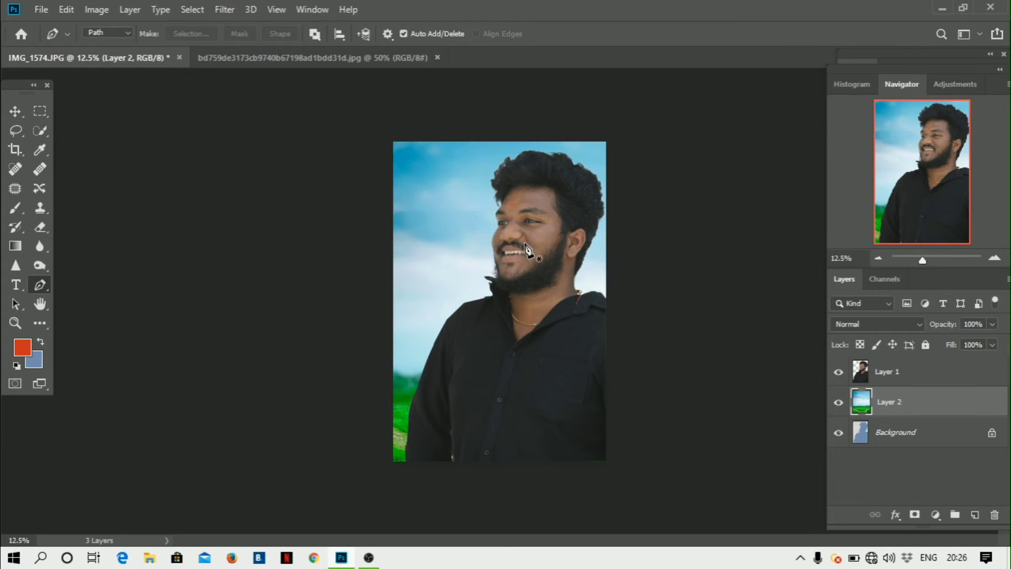
{"action": "left_click", "coordinate": [16, 111]}
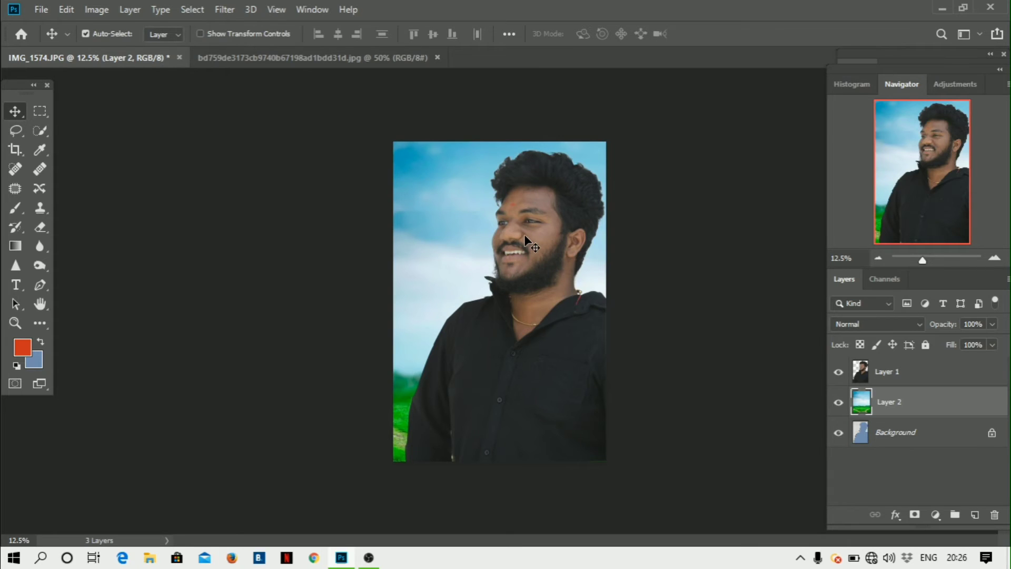
- Flatten the image so the man, landscape and background layers merge into one
{"action": "key", "text": "ctrl"}
{"action": "right_click", "coordinate": [907, 399]}
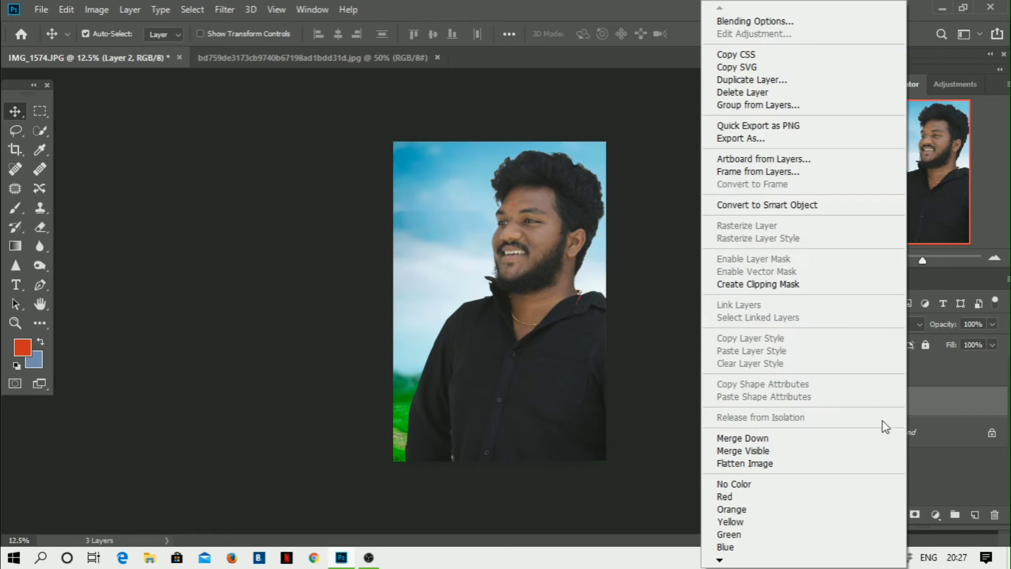
{"action": "left_click", "coordinate": [757, 464]}
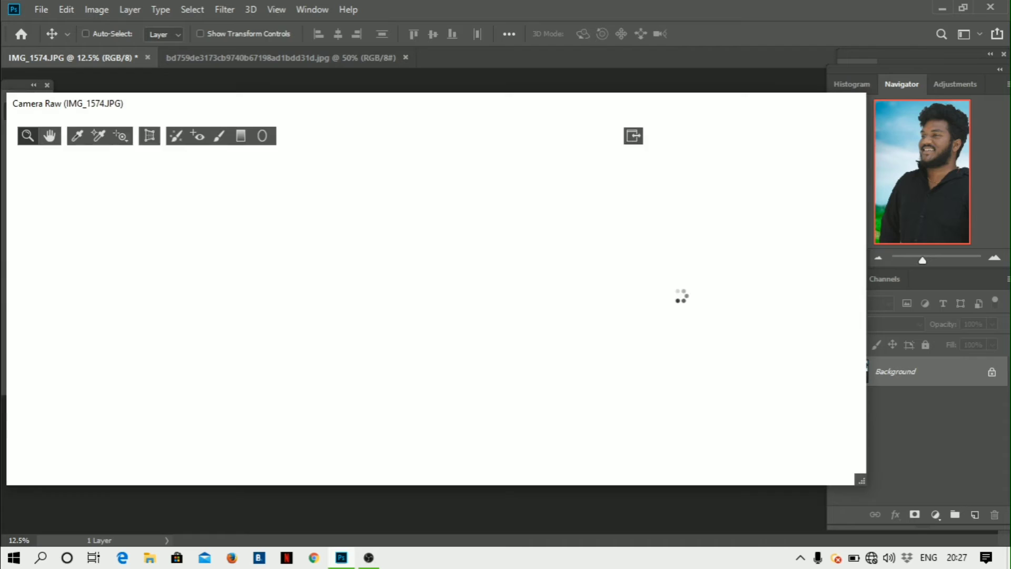
- Set Exposure to +0.35, Contrast to +7 and Highlights to +5 in the Camera Raw filter
{"action": "scroll", "coordinate": [708, 387], "scroll_direction": "down", "scroll_amount": 3}
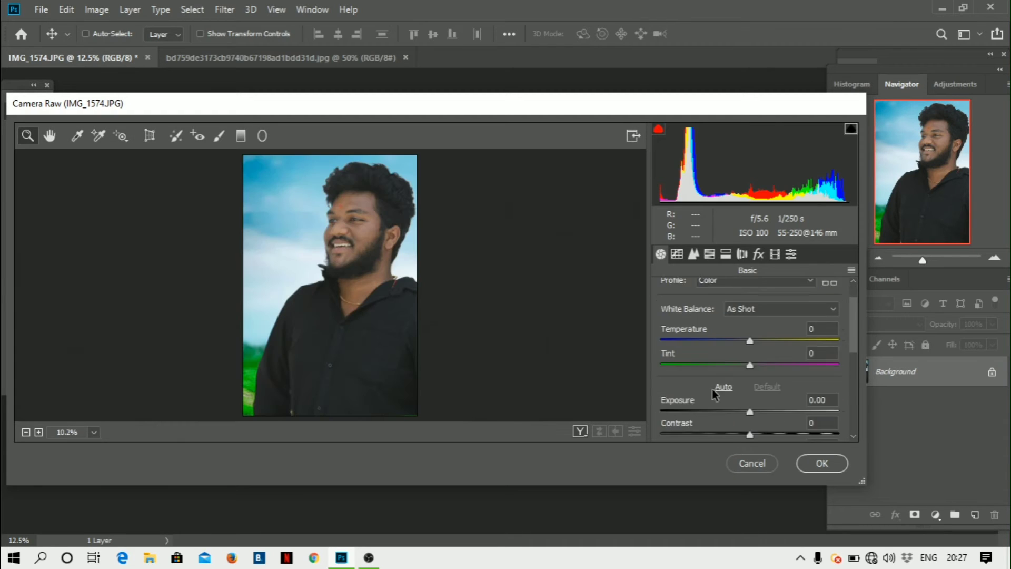
{"action": "left_click", "coordinate": [755, 375]}
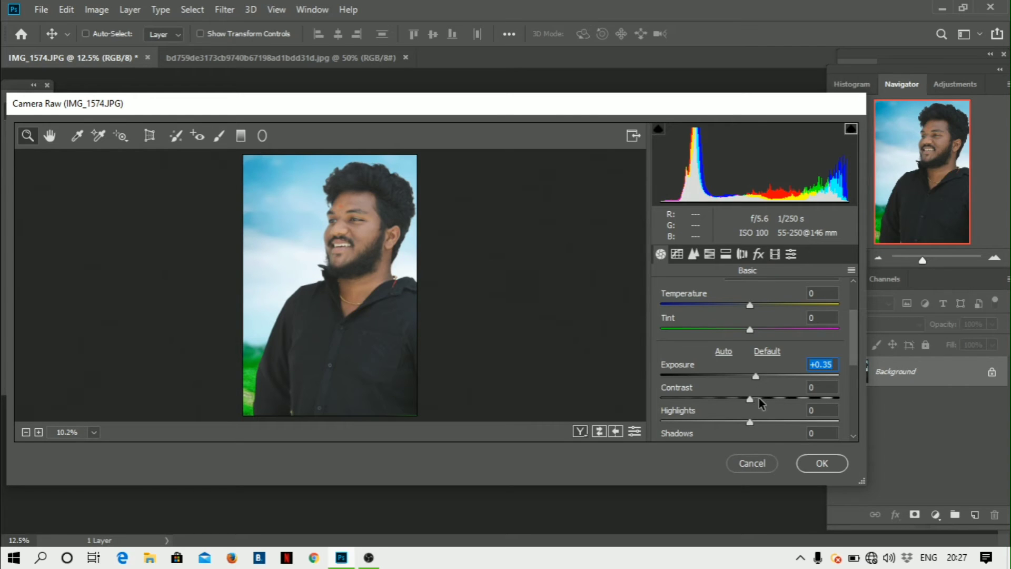
{"action": "left_click", "coordinate": [759, 398]}
{"action": "left_click", "coordinate": [761, 421]}
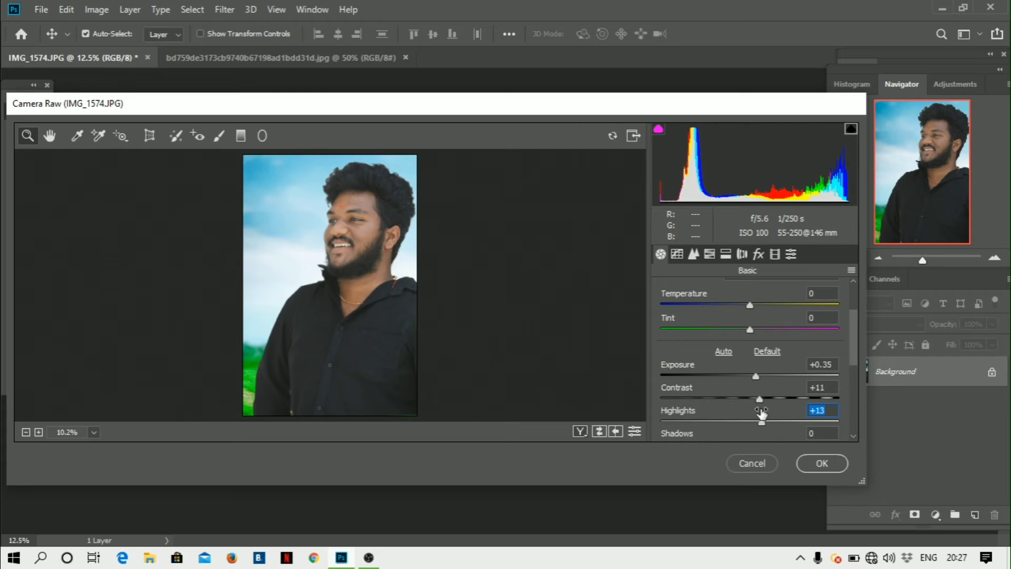
{"action": "left_click_drag", "start_coordinate": [761, 418], "coordinate": [756, 399]}
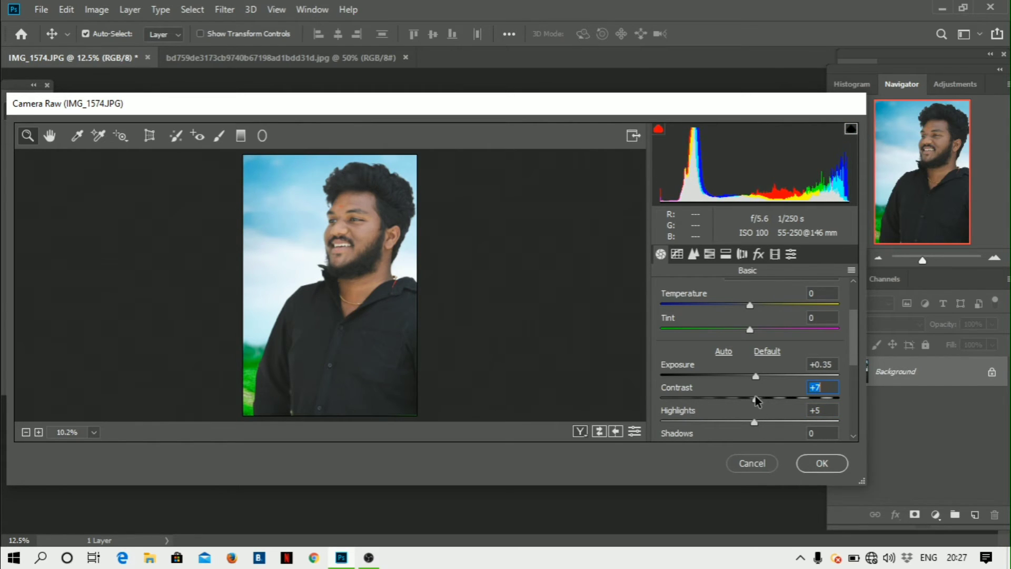
- Set Shadows to -19 and Blacks to +32 in the Camera Raw basic adjustments
{"action": "scroll", "coordinate": [758, 401], "scroll_direction": "down", "scroll_amount": 3}
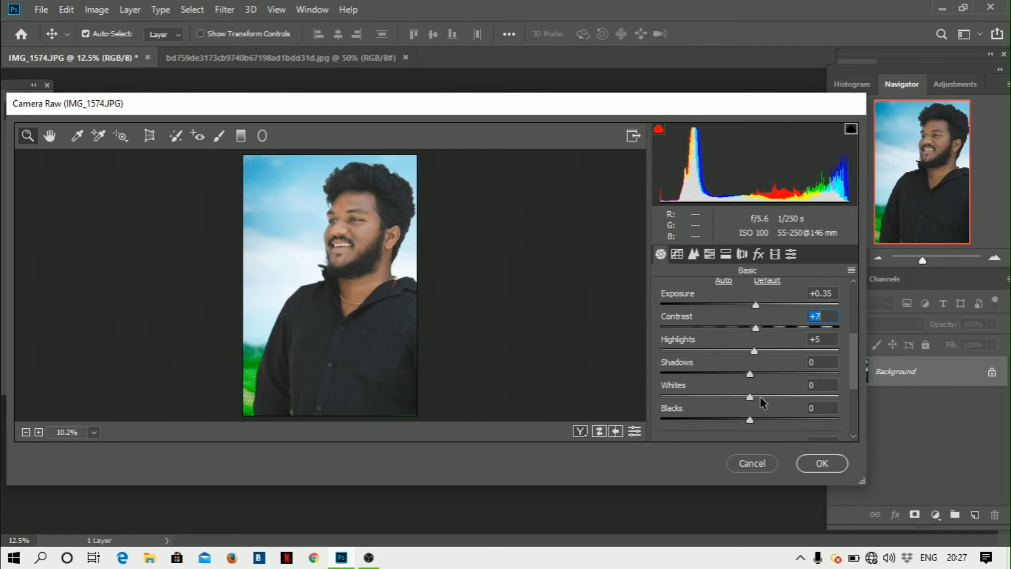
{"action": "left_click_drag", "start_coordinate": [756, 377], "coordinate": [734, 374]}
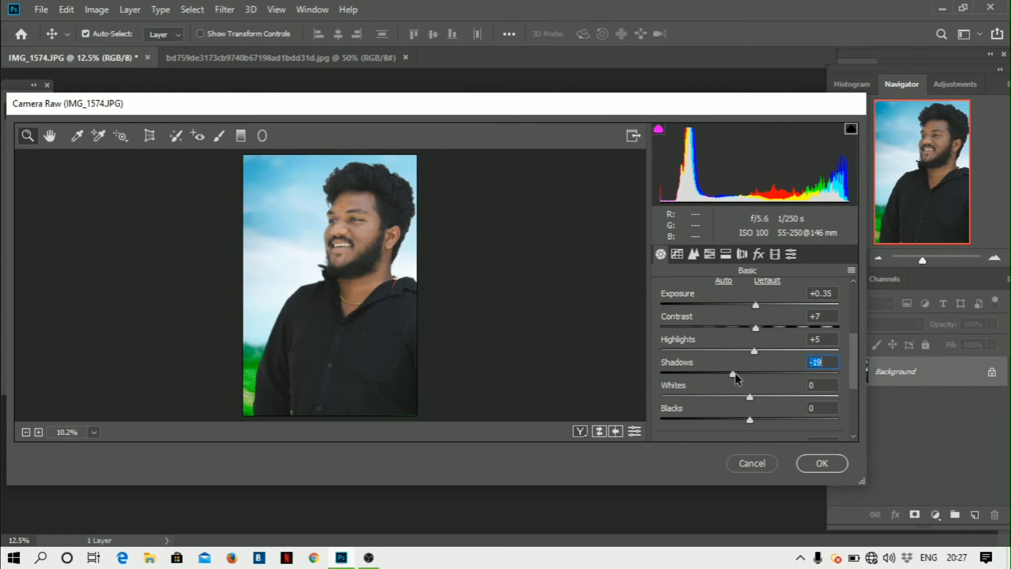
{"action": "left_click_drag", "start_coordinate": [750, 419], "coordinate": [779, 417]}
{"action": "scroll", "coordinate": [778, 413], "scroll_direction": "down", "scroll_amount": 3}
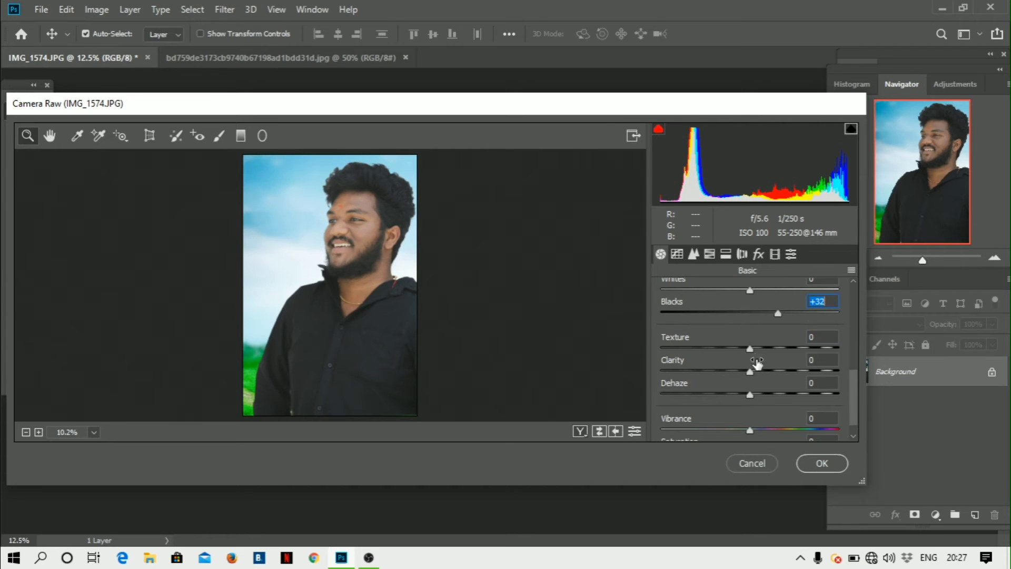
- Set Clarity to +18, and set both Luminance and Luminance Detail noise reduction to 100 in Camera Raw
{"action": "left_click_drag", "start_coordinate": [750, 371], "coordinate": [765, 371]}
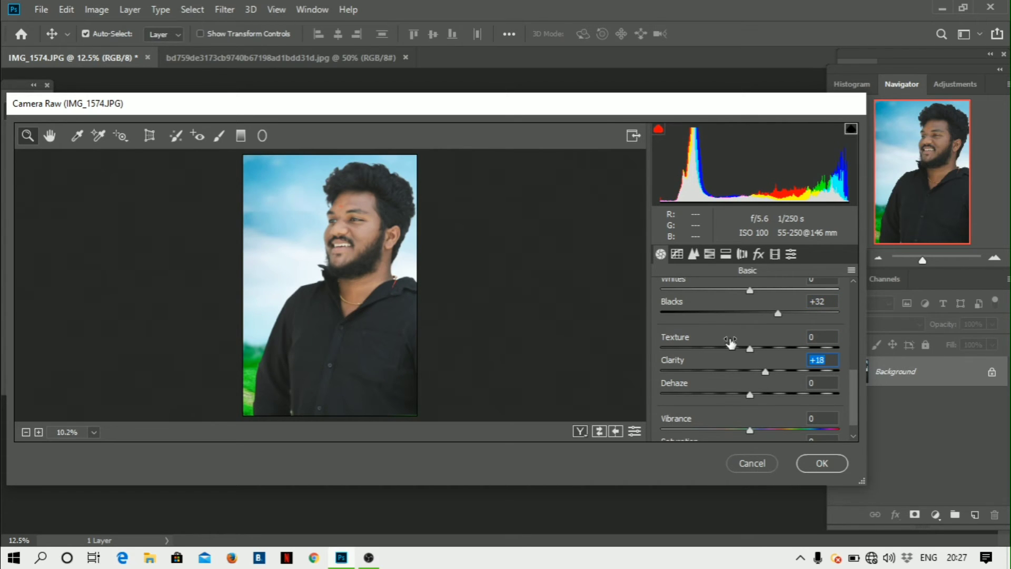
{"action": "left_click", "coordinate": [695, 256]}
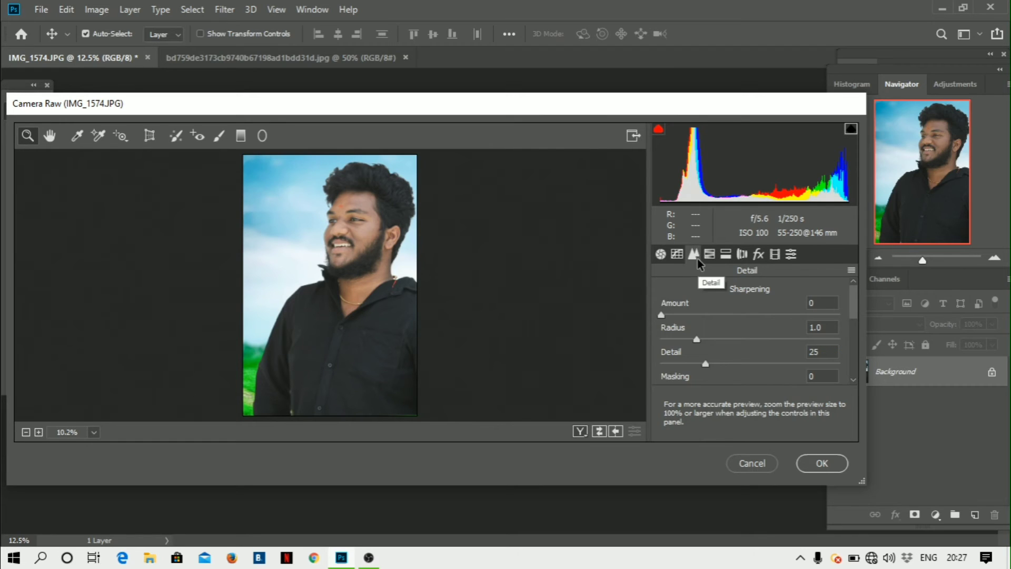
{"action": "scroll", "coordinate": [690, 361], "scroll_direction": "down", "scroll_amount": 1}
{"action": "left_click_drag", "start_coordinate": [701, 366], "coordinate": [848, 370]}
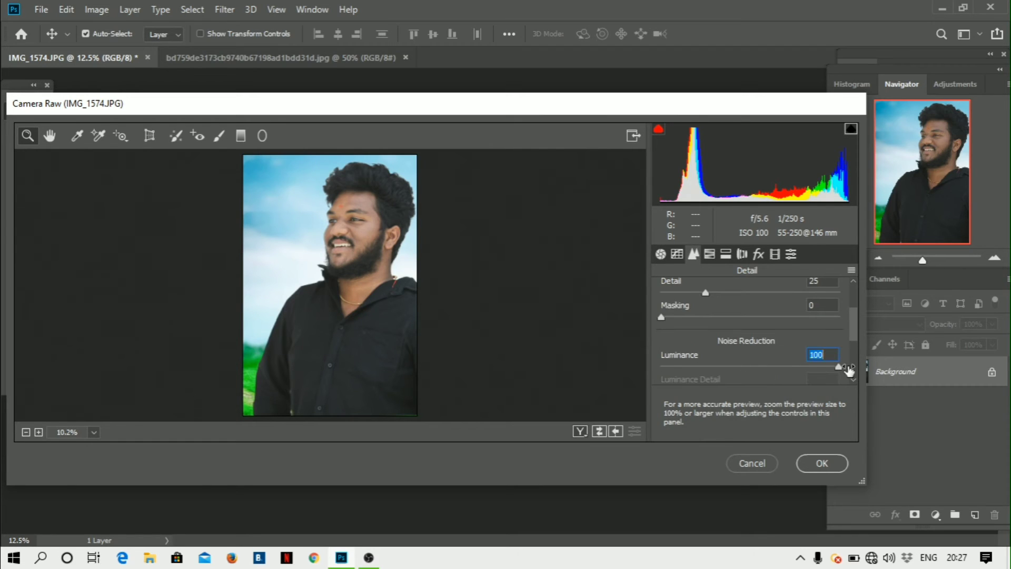
{"action": "scroll", "coordinate": [790, 363], "scroll_direction": "down", "scroll_amount": 2}
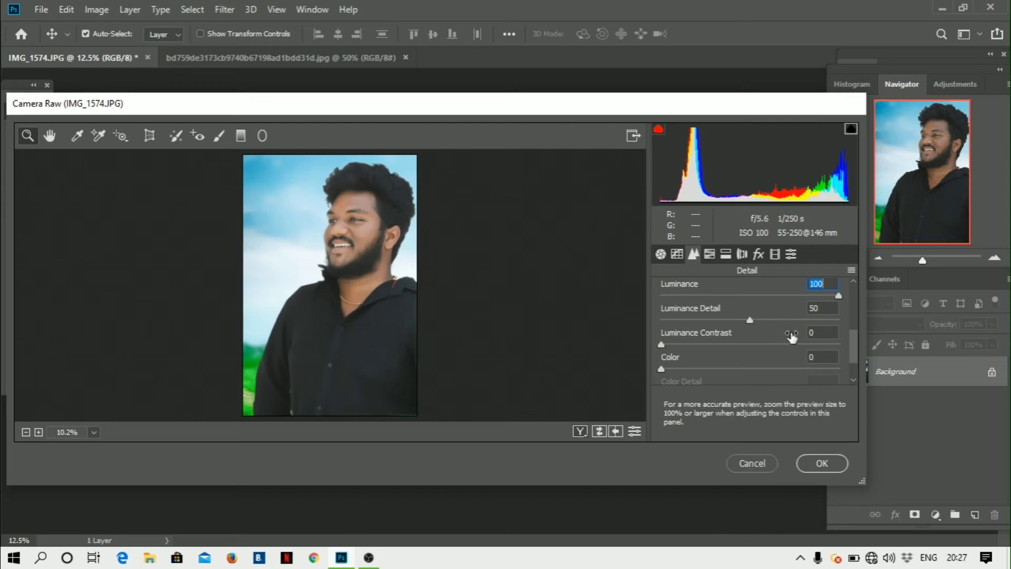
{"action": "left_click_drag", "start_coordinate": [750, 319], "coordinate": [837, 322]}
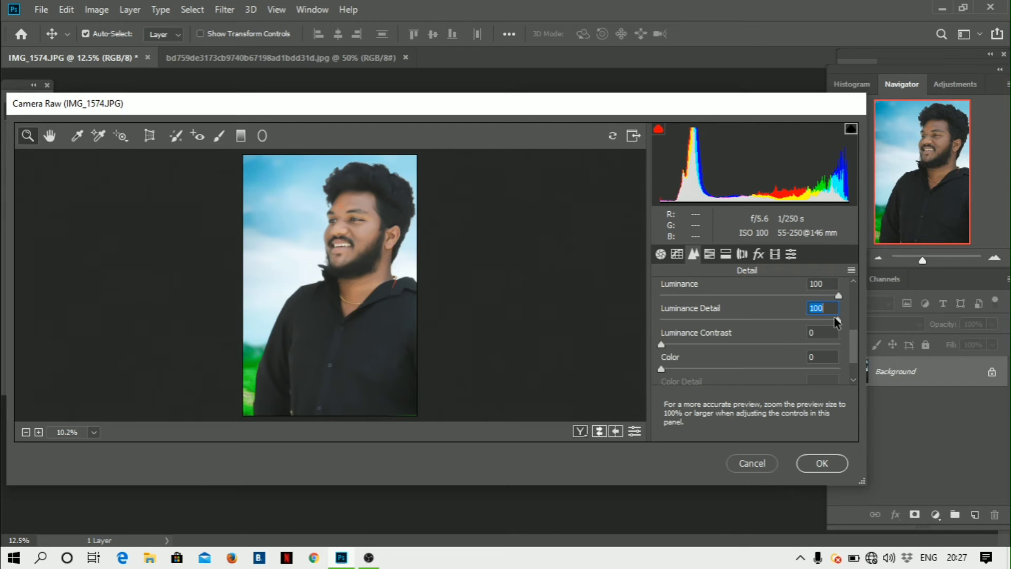
{"action": "left_click_drag", "start_coordinate": [336, 231], "coordinate": [404, 289]}
{"action": "scroll", "coordinate": [404, 288], "scroll_direction": "down", "scroll_amount": 8}
{"action": "scroll", "coordinate": [404, 289], "scroll_direction": "down", "scroll_amount": 5}
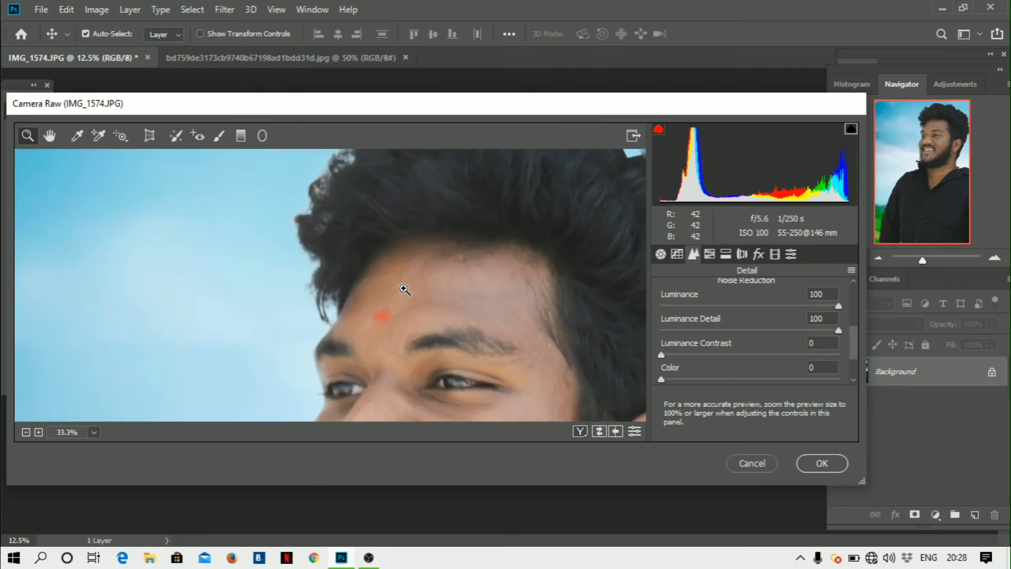
{"action": "scroll", "coordinate": [404, 289], "scroll_direction": "down", "scroll_amount": 4}
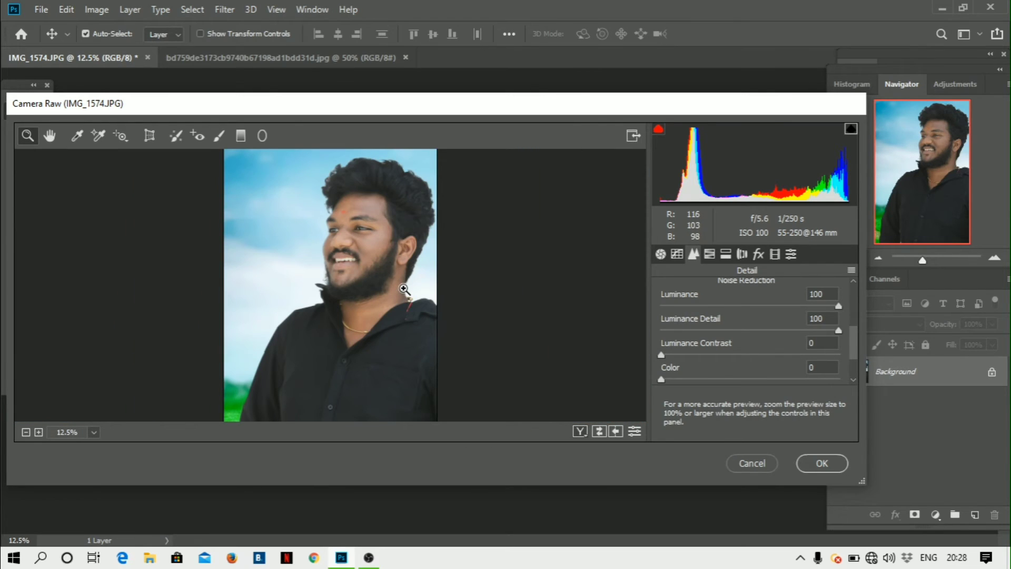
- Add a post-crop vignette with an Amount of -12 and apply the Camera Raw filter to the image
{"action": "left_click", "coordinate": [741, 255]}
{"action": "scroll", "coordinate": [748, 386], "scroll_direction": "down", "scroll_amount": 2}
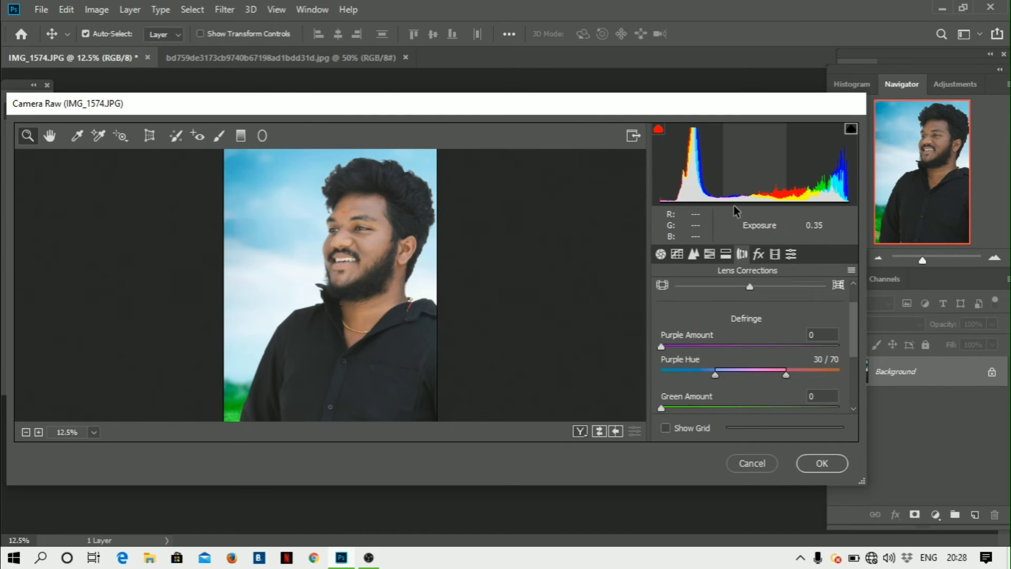
{"action": "left_click", "coordinate": [758, 254]}
{"action": "scroll", "coordinate": [669, 393], "scroll_direction": "down", "scroll_amount": 1}
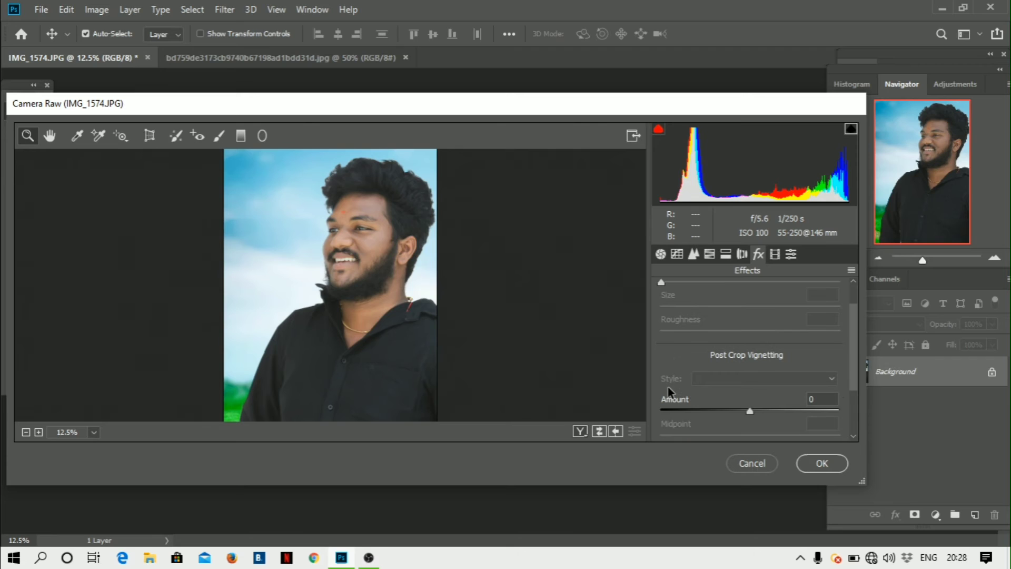
{"action": "left_click", "coordinate": [734, 409]}
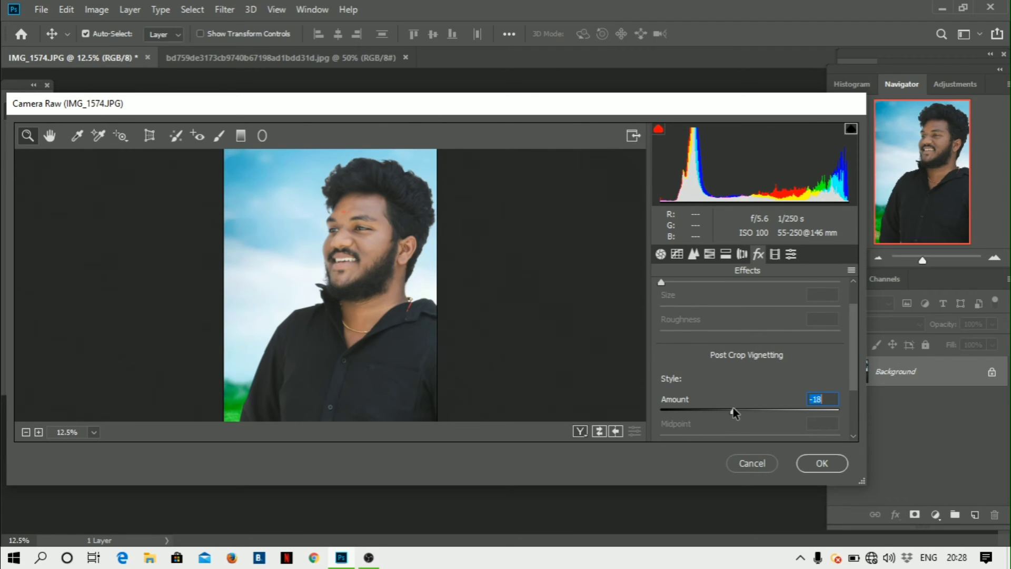
{"action": "scroll", "coordinate": [864, 186], "scroll_direction": "down", "scroll_amount": 5}
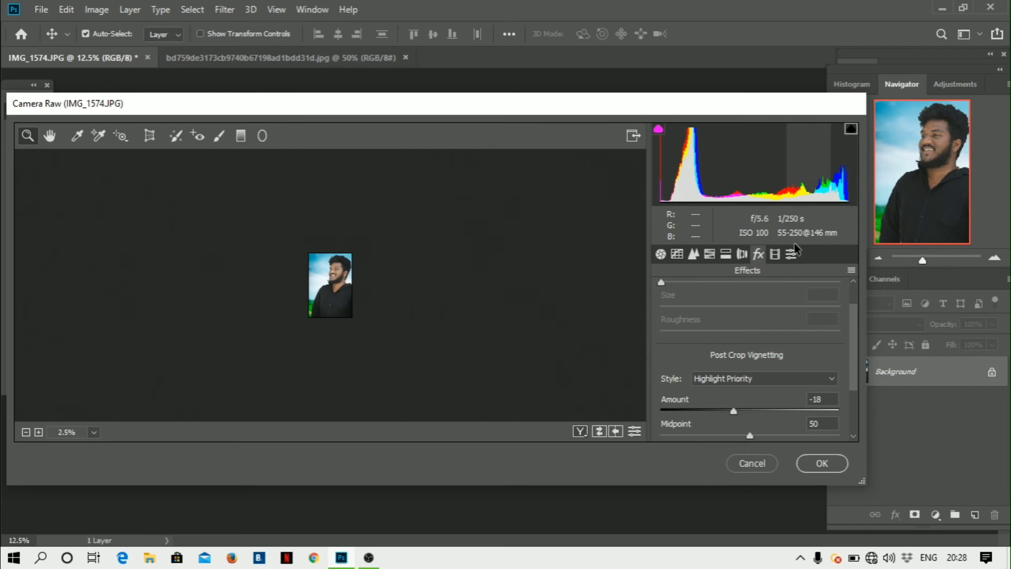
{"action": "left_click", "coordinate": [724, 410]}
{"action": "left_click", "coordinate": [710, 421]}
{"action": "left_click_drag", "start_coordinate": [710, 410], "coordinate": [739, 414]}
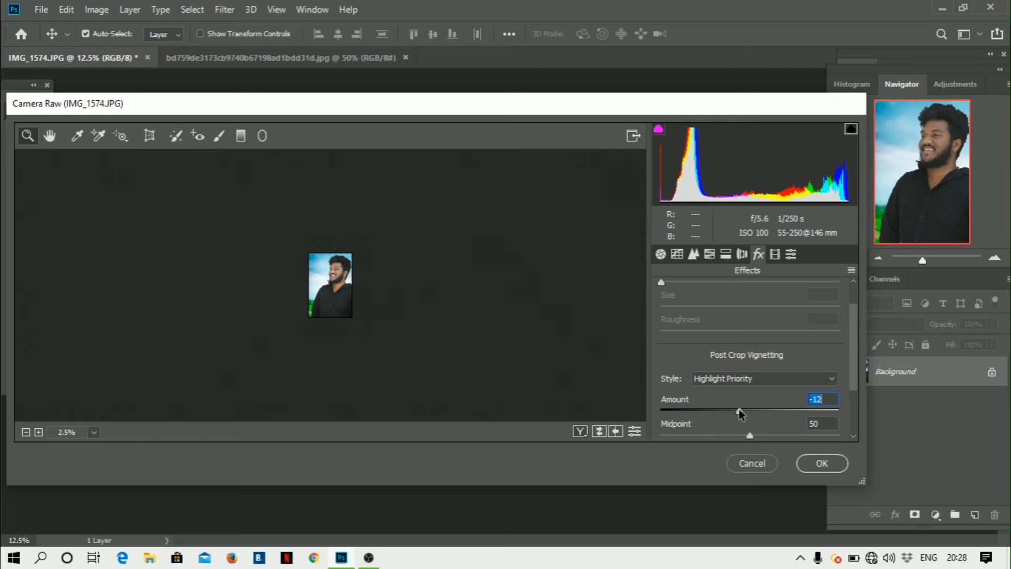
{"action": "left_click", "coordinate": [823, 464]}
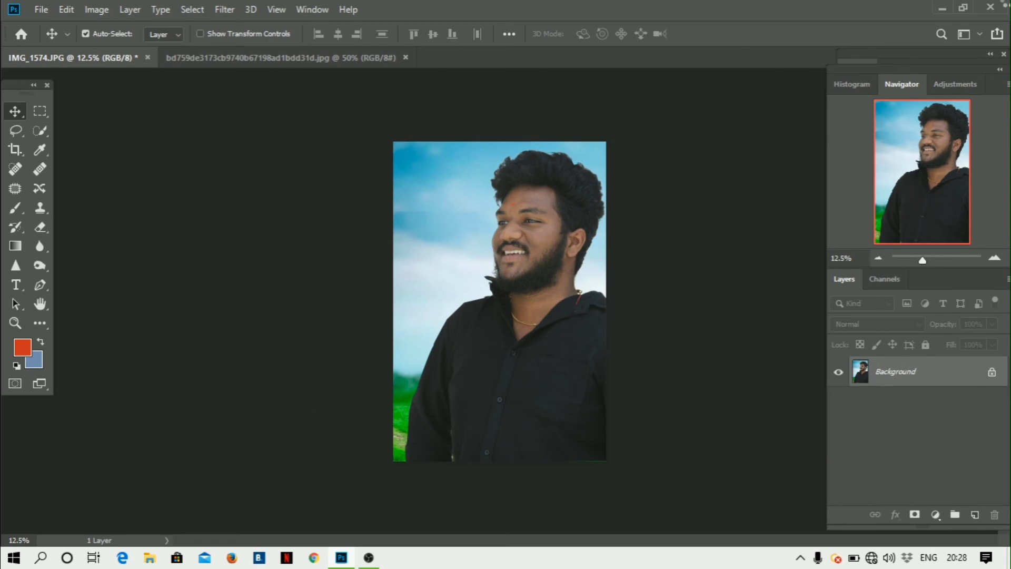
- Add a Color Lookup adjustment layer above the flattened background
{"action": "key", "text": "ctrl+plus"}
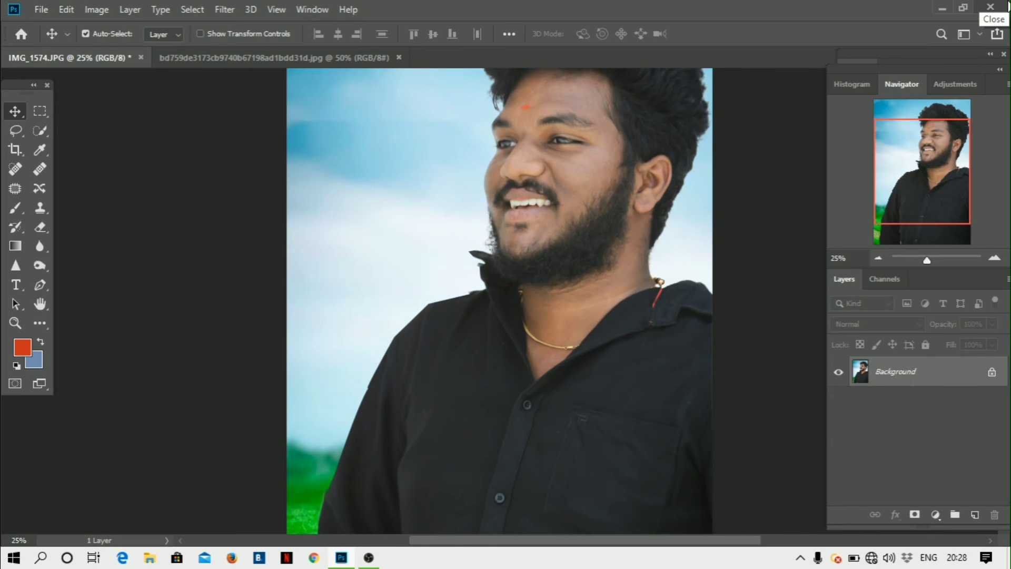
{"action": "key", "text": "ctrl+minus"}
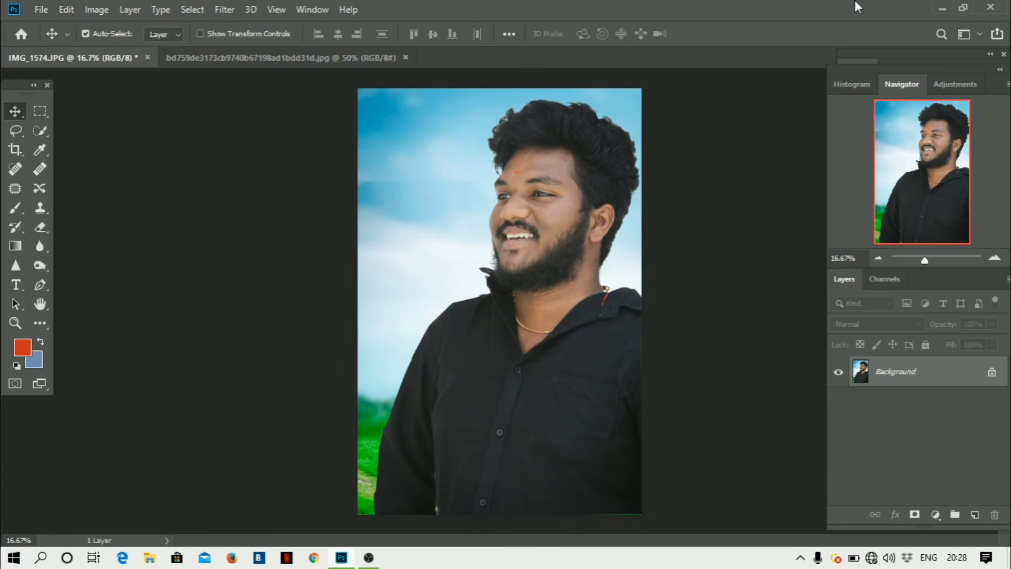
{"action": "left_click", "coordinate": [935, 514]}
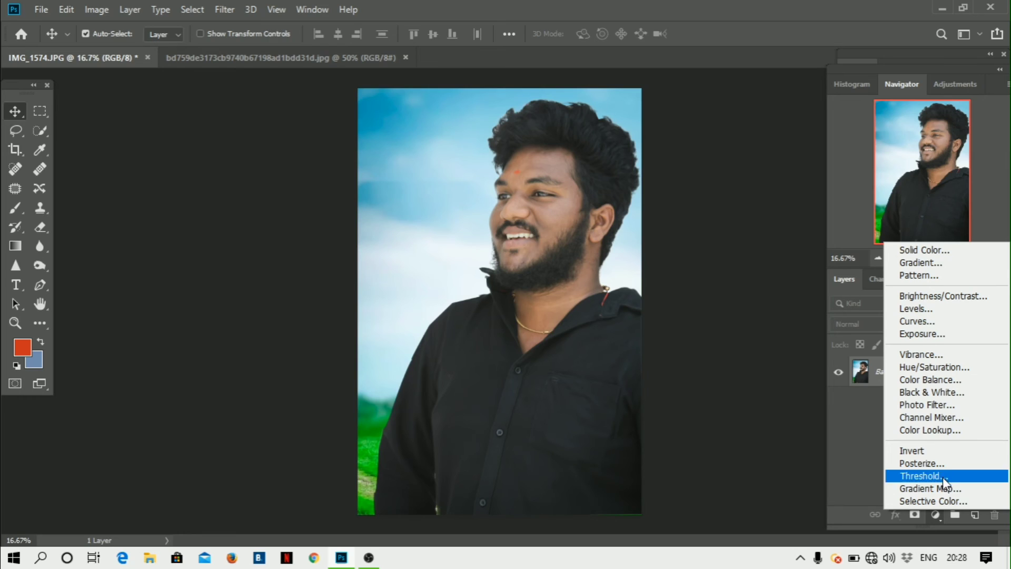
{"action": "left_click", "coordinate": [936, 430]}
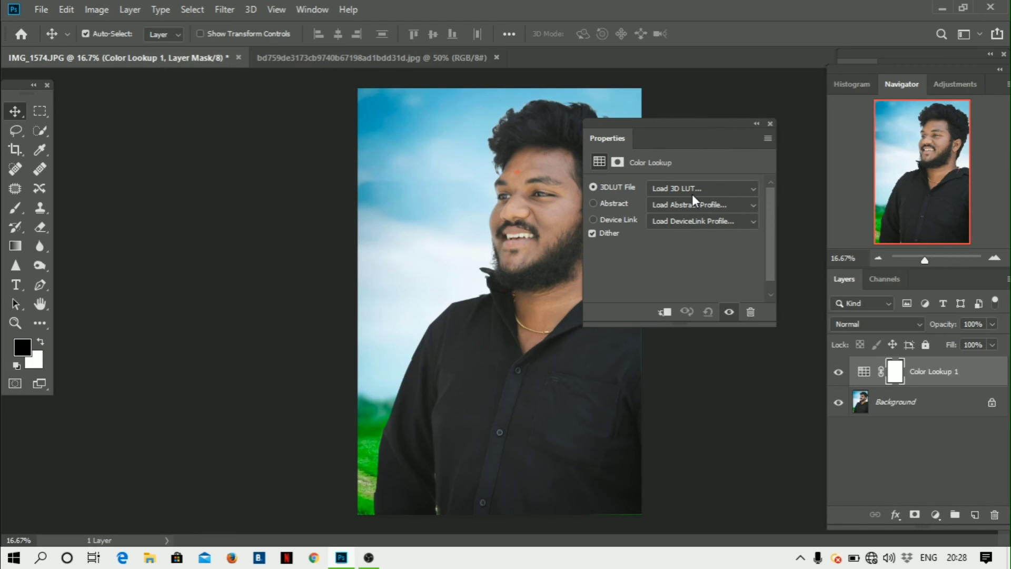
- Try the 2Strip.look, 3Strip.look, Fuji F125 Kodak 2395 and FuturisticBleak.3DL LUTs on the Color Lookup layer
{"action": "left_click", "coordinate": [697, 184]}
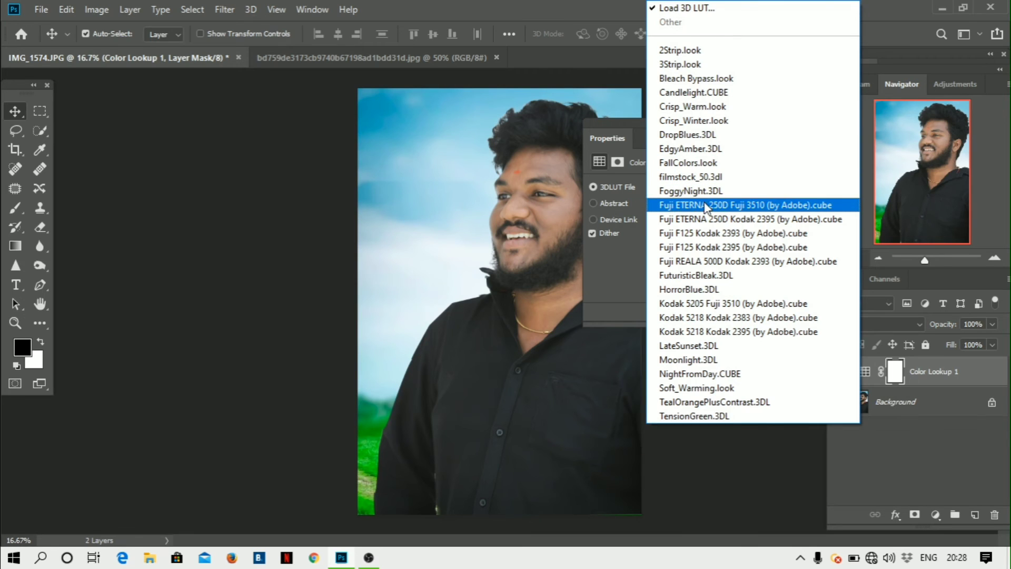
{"action": "left_click", "coordinate": [682, 51]}
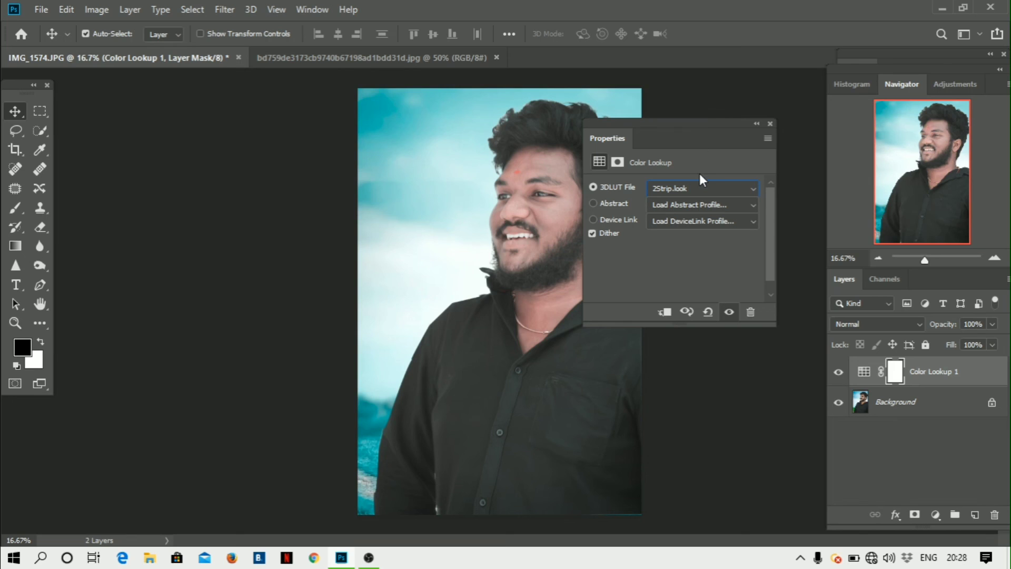
{"action": "left_click", "coordinate": [706, 188]}
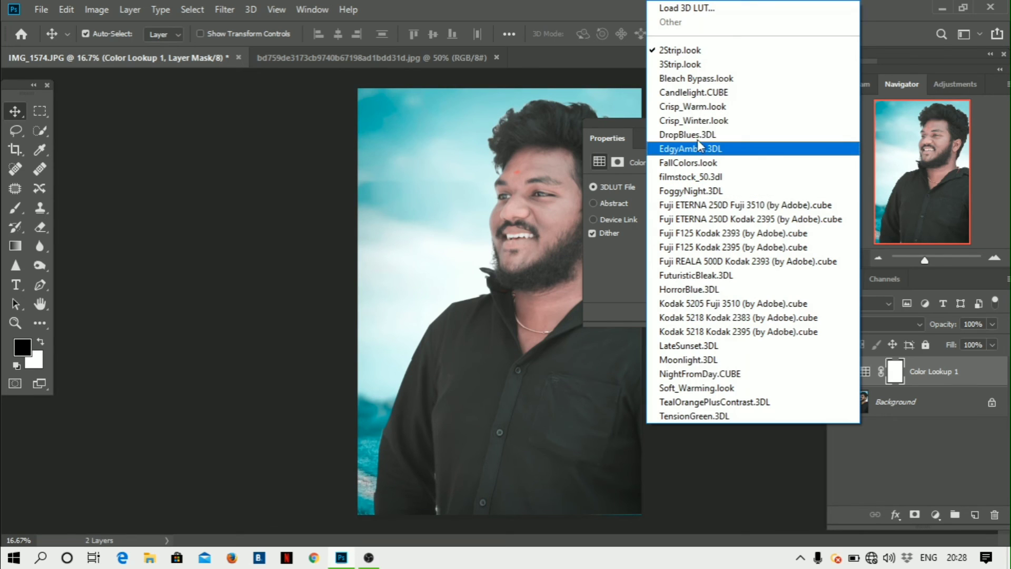
{"action": "left_click", "coordinate": [693, 65]}
{"action": "left_click", "coordinate": [718, 194]}
{"action": "left_click", "coordinate": [712, 248]}
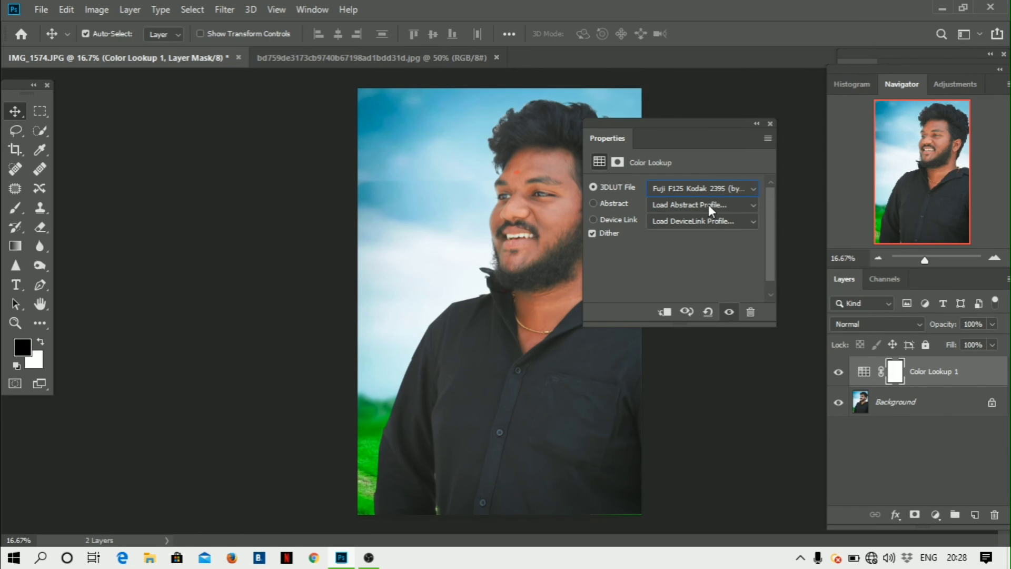
{"action": "left_click", "coordinate": [700, 192]}
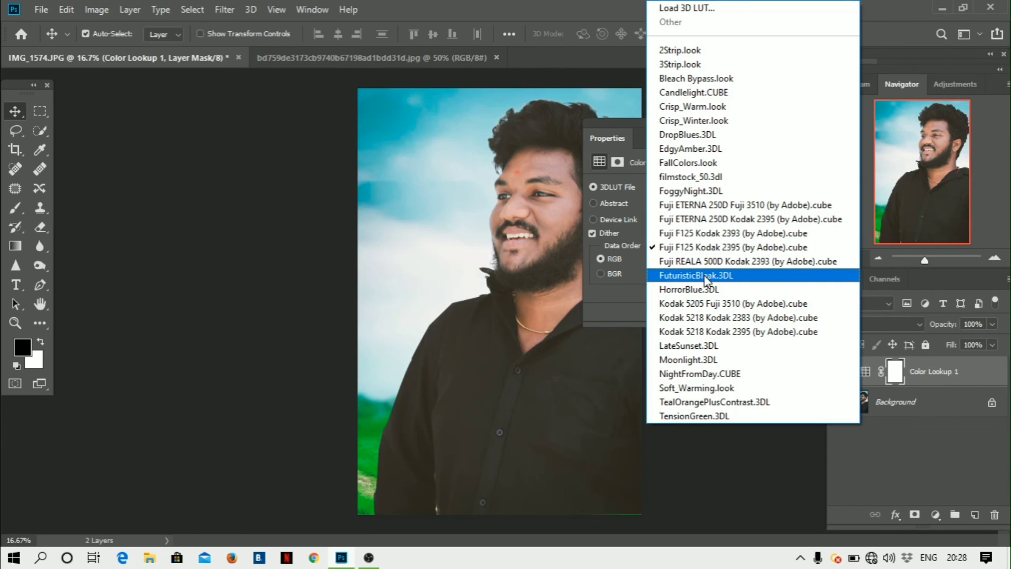
{"action": "left_click", "coordinate": [704, 262]}
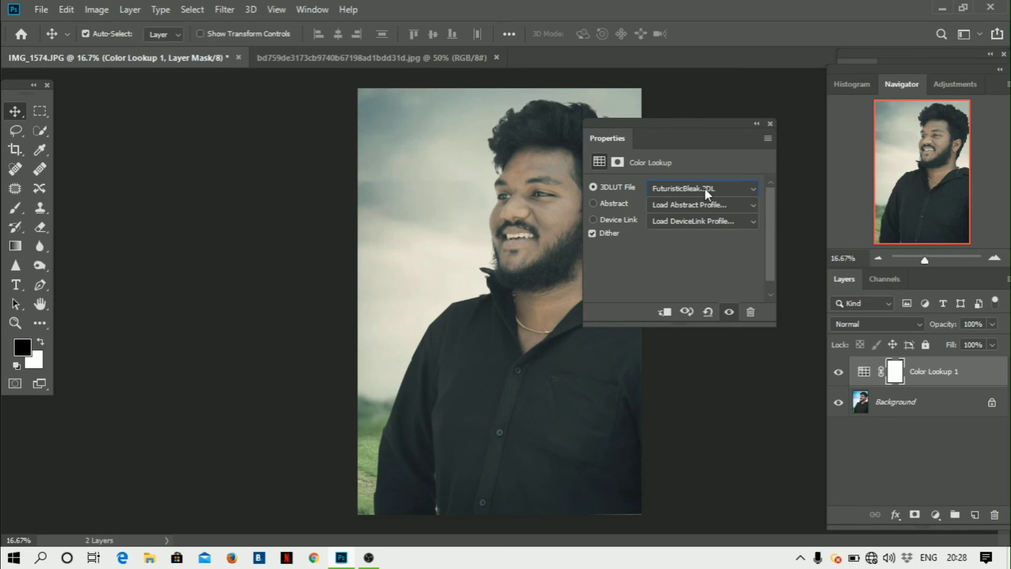
- Set the Color Lookup layer's 3DLUT file to Fuji F125 Kodak 2393 (by Adobe).cube and close its properties
{"action": "left_click", "coordinate": [704, 188]}
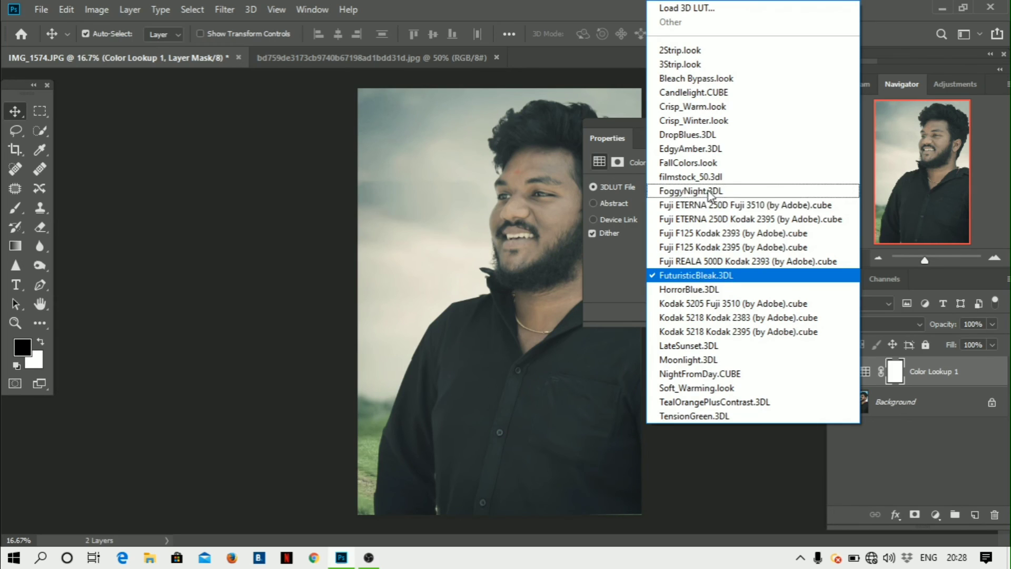
{"action": "left_click", "coordinate": [722, 233]}
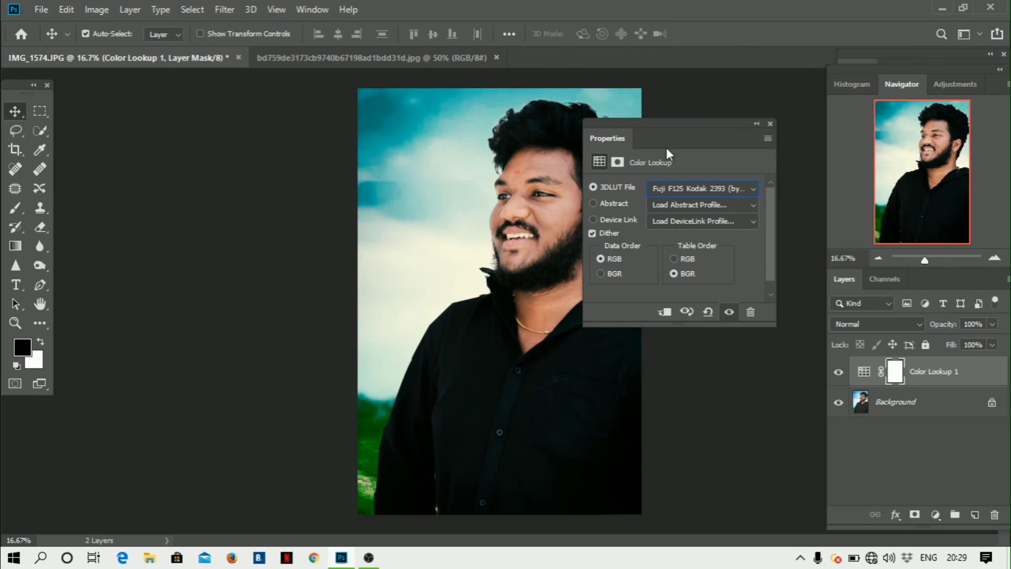
{"action": "left_click_drag", "start_coordinate": [693, 124], "coordinate": [778, 325]}
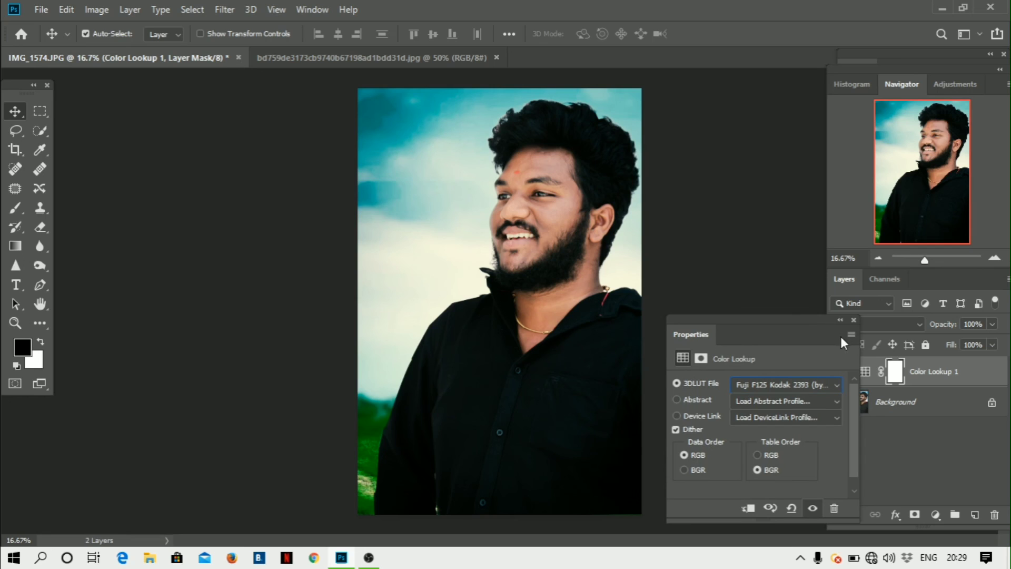
{"action": "left_click", "coordinate": [853, 319]}
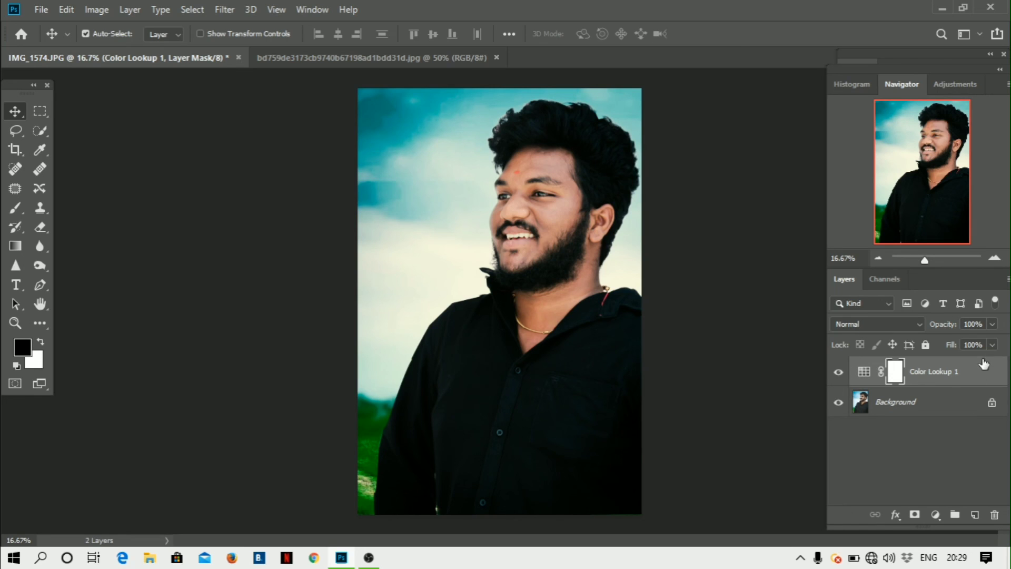
- Try a lower opacity on the Color Lookup layer and return it to 100%
{"action": "left_click", "coordinate": [992, 324]}
{"action": "left_click", "coordinate": [947, 338]}
{"action": "left_click_drag", "start_coordinate": [949, 340], "coordinate": [1005, 342]}
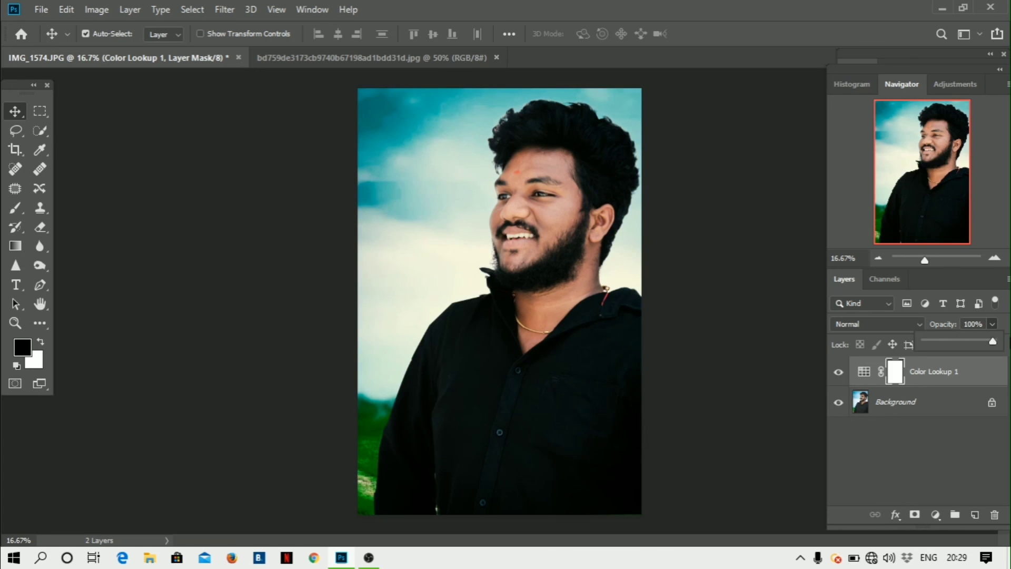
{"action": "left_click", "coordinate": [709, 330]}
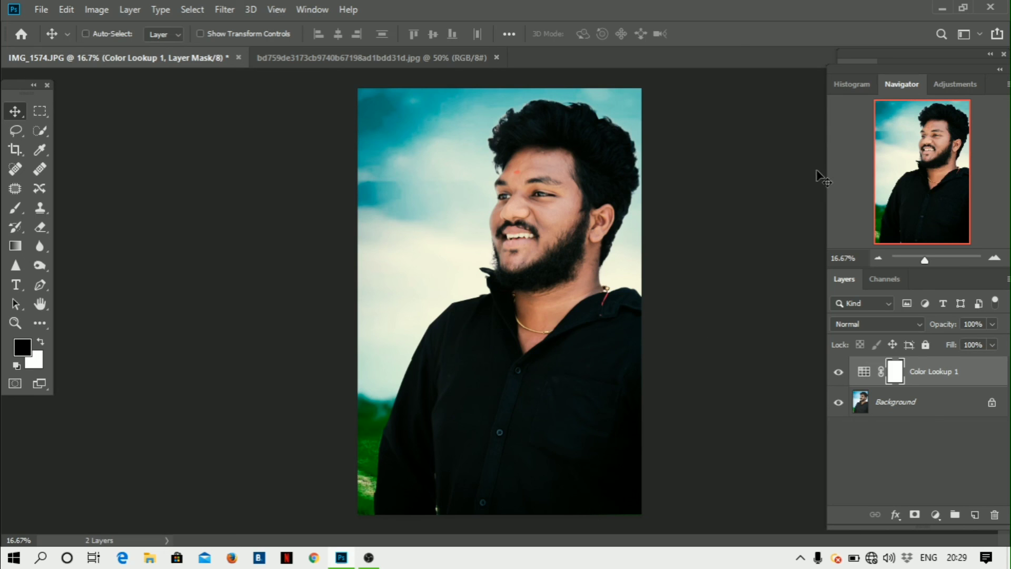
- Flatten the image so the Color Lookup adjustment merges into the background
{"action": "key", "text": "ctrl+plus"}
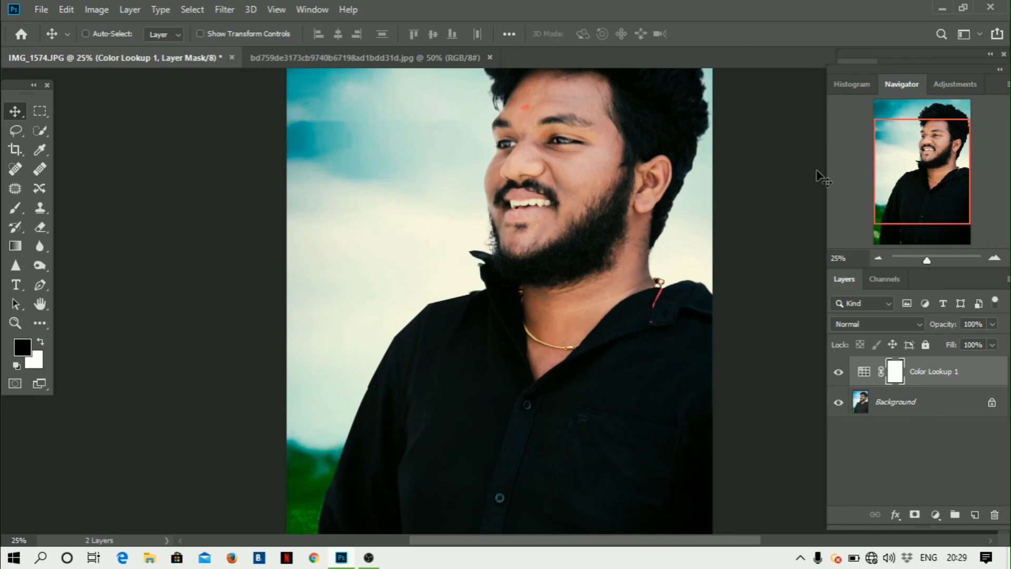
{"action": "key", "text": "ctrl+plus"}
{"action": "key", "text": "ctrl+minus"}
{"action": "key", "text": "ctrl+minus"}
{"action": "key", "text": "ctrl+minus"}
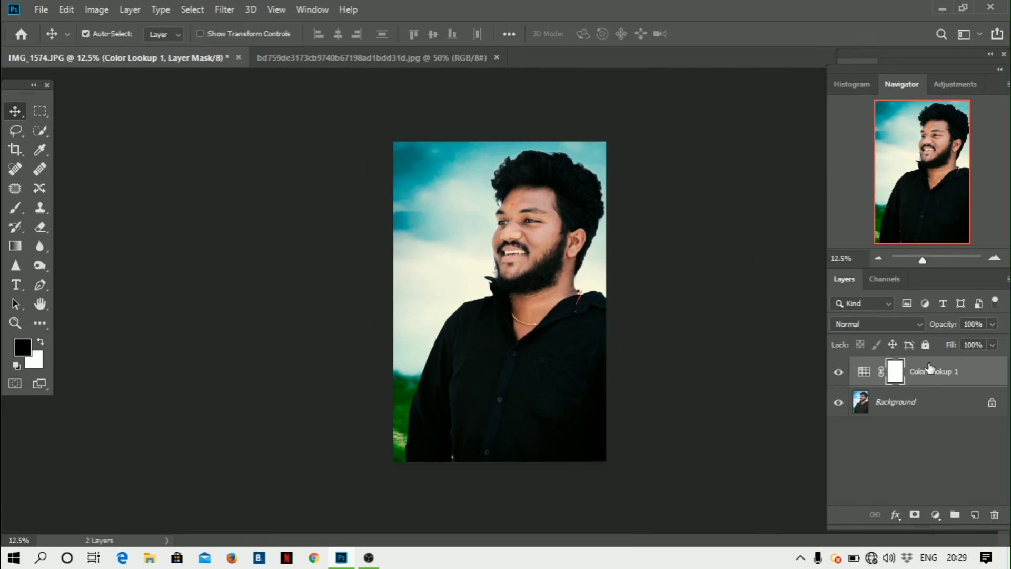
{"action": "right_click", "coordinate": [929, 368]}
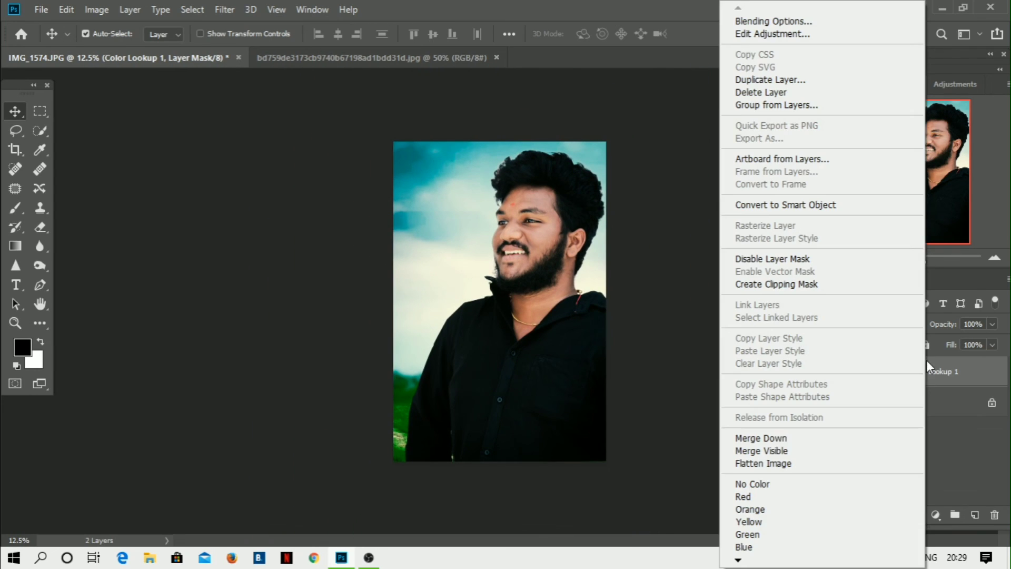
{"action": "left_click", "coordinate": [794, 464]}
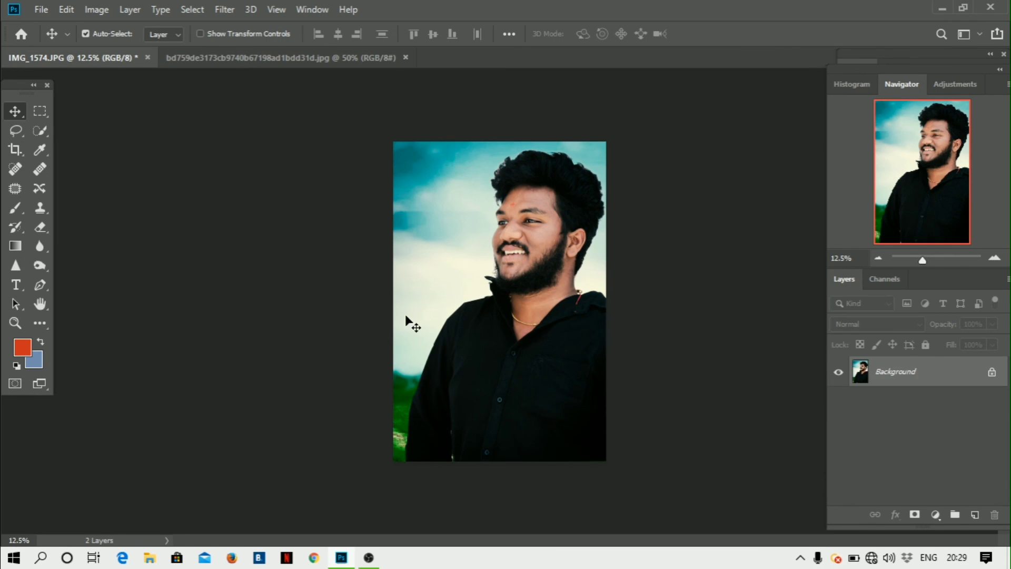
- Save the image as a JPEG at quality 12 (Maximum) with the Baseline ("Standard") format option
{"action": "key", "text": "ctrl"}
{"action": "key", "text": "ctrl+plus"}
{"action": "key", "text": "ctrl+plus"}
{"action": "key", "text": "ctrl+plus"}
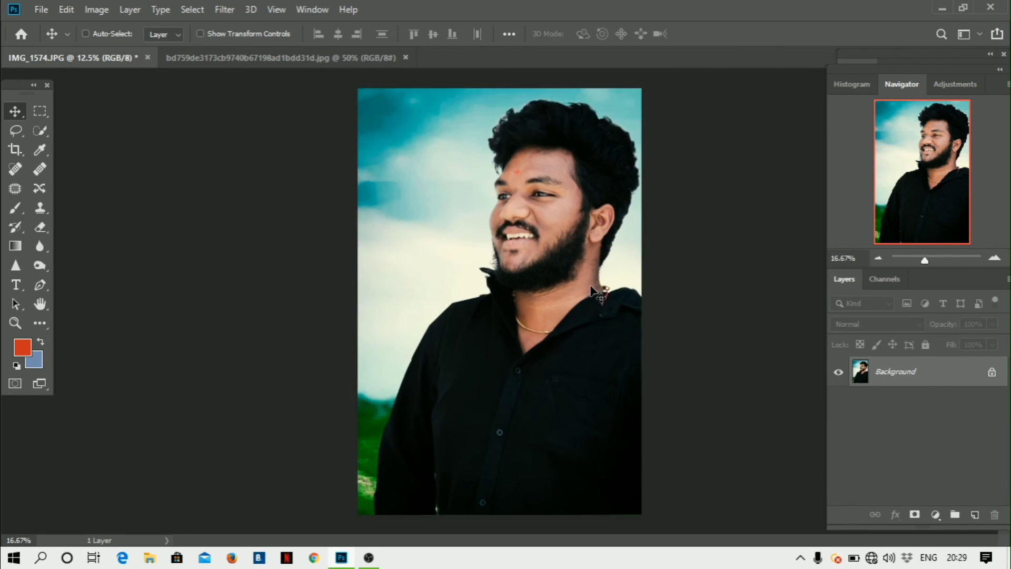
{"action": "key", "text": "ctrl+minus"}
{"action": "key", "text": "ctrl+minus"}
{"action": "key", "text": "ctrl+s"}
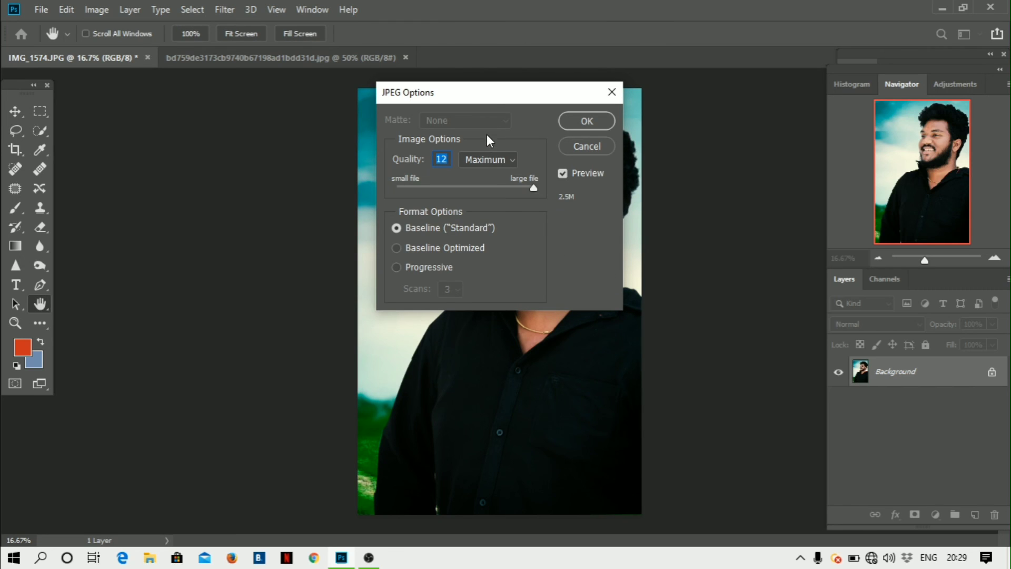
{"action": "left_click", "coordinate": [585, 121]}
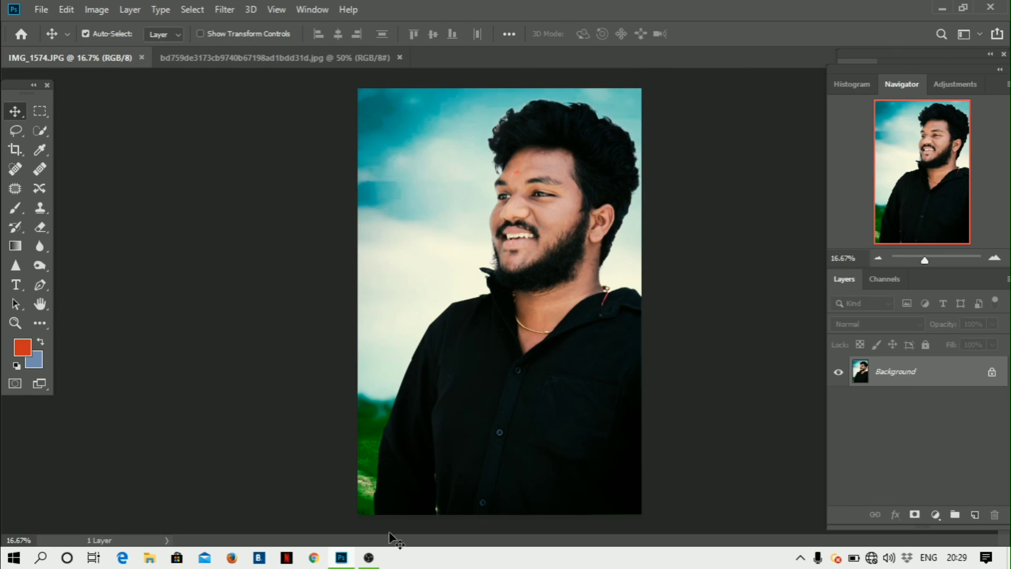
{"action": "left_click", "coordinate": [370, 558]}
{"action": "left_click", "coordinate": [377, 561]}
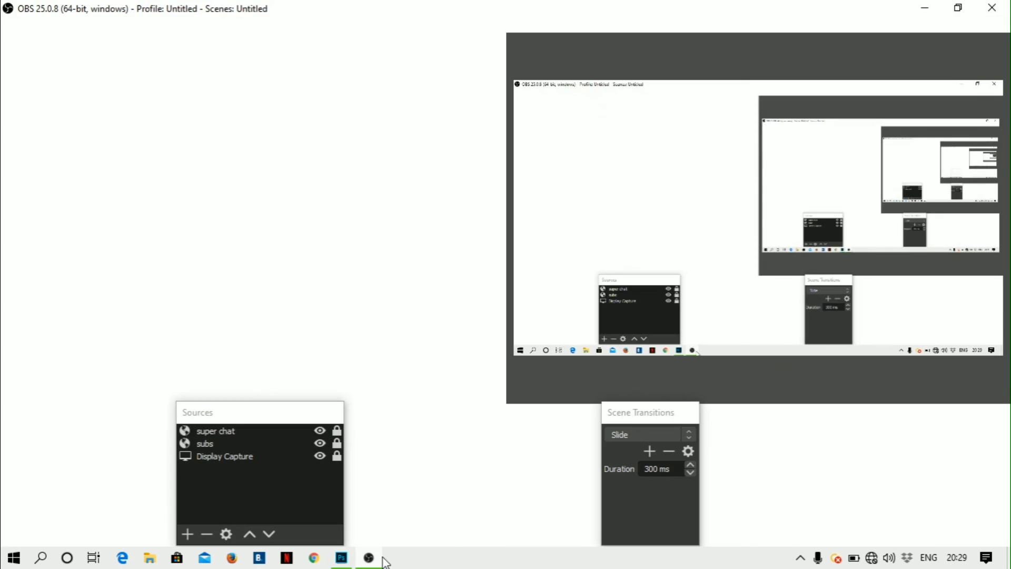